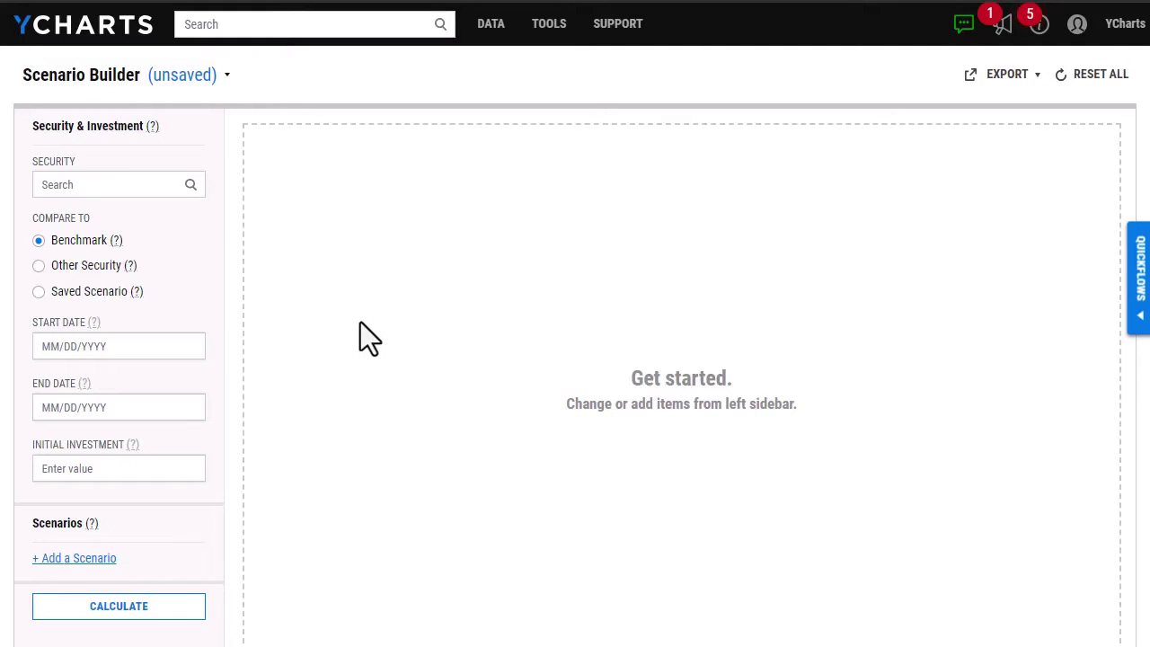
Search p:1048203 and select the 80/20 Benchmark (BMRK) public portfolio as the security
click(113, 189)
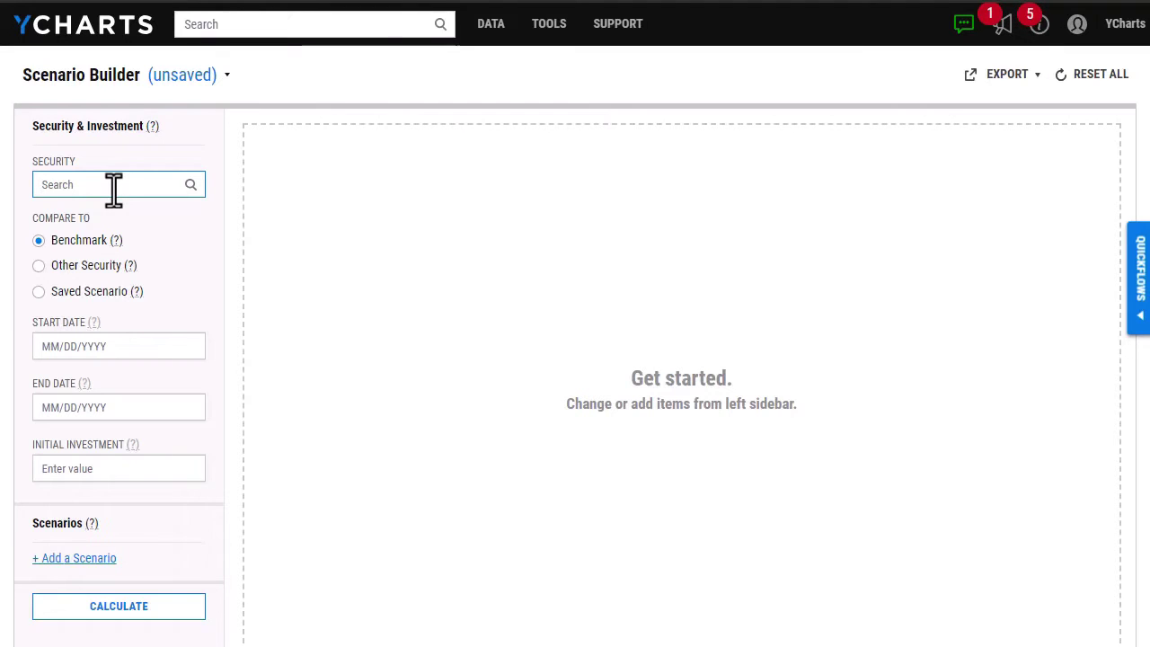
text(p)
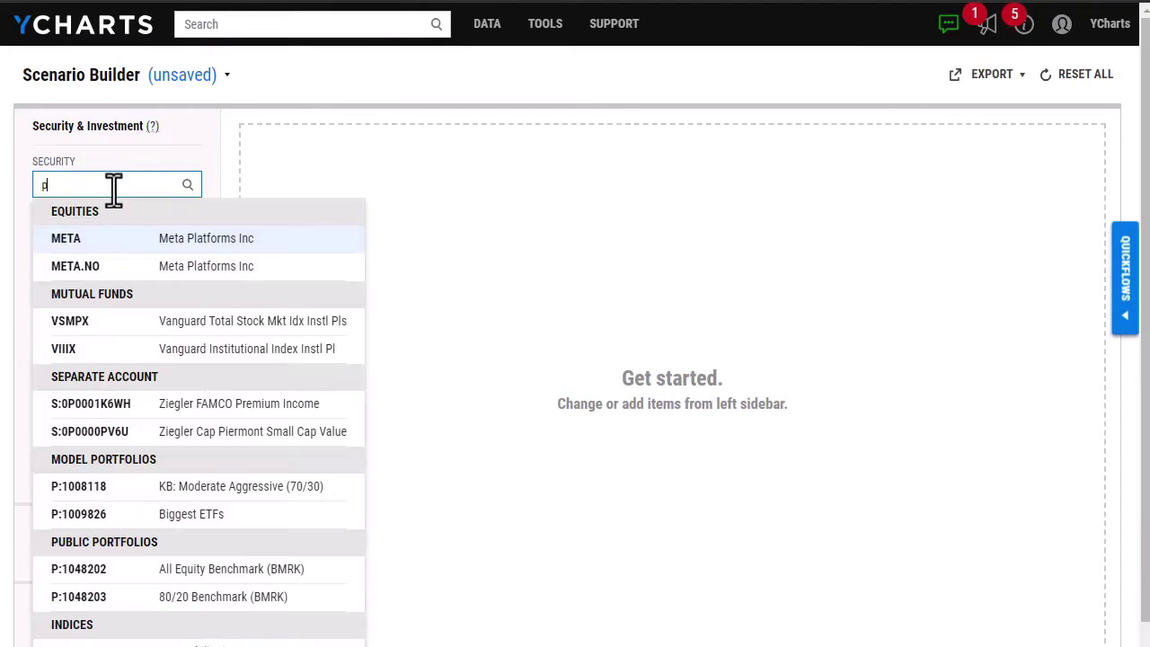
text(:10)
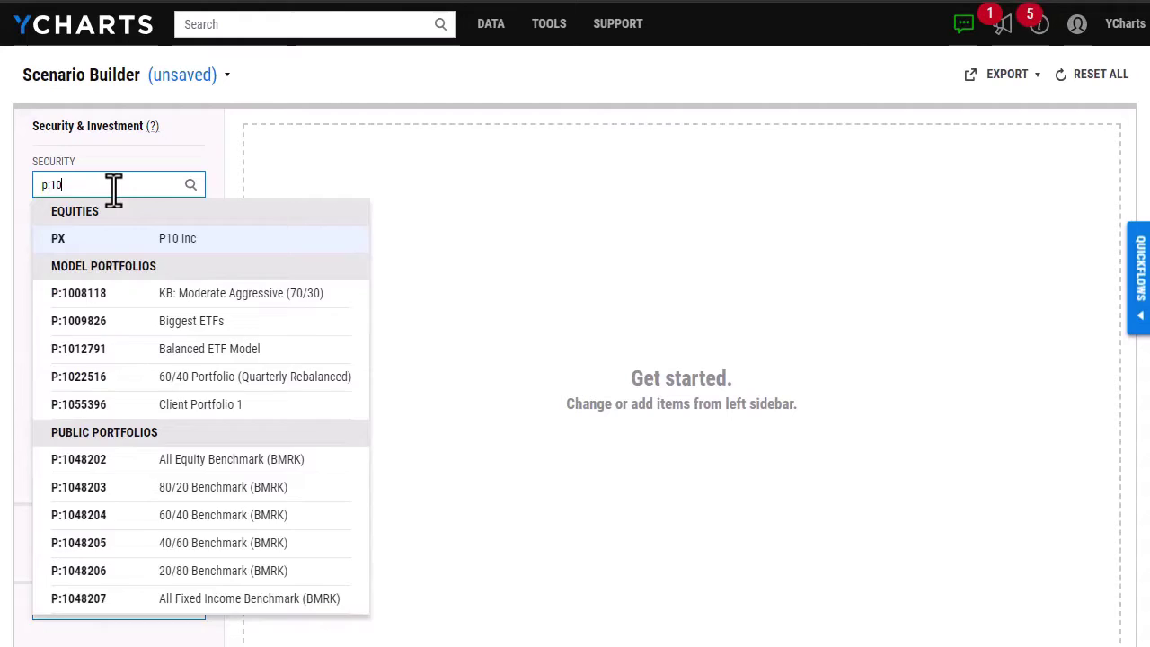
text(4820)
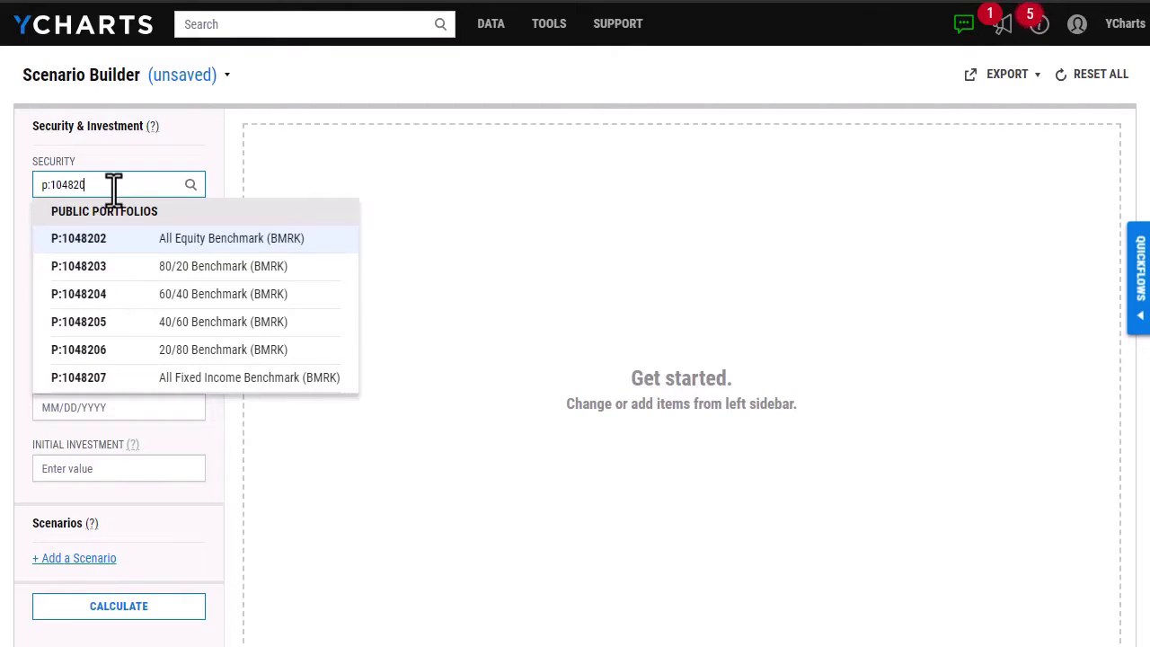
text(3)
click(153, 239)
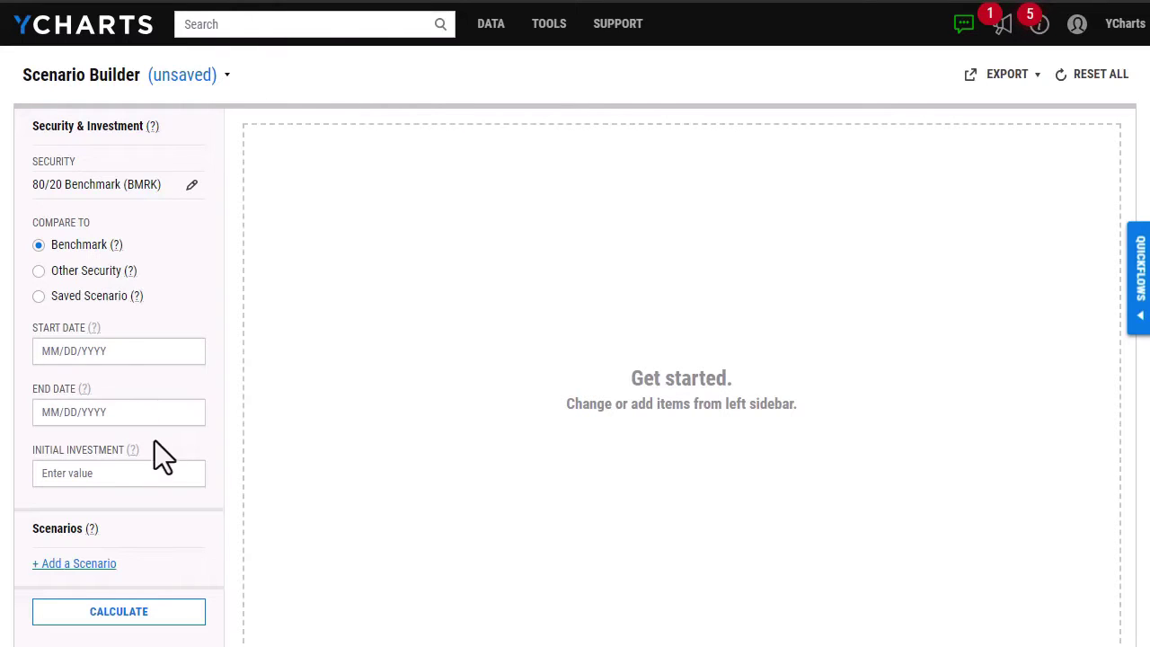
Enter start date 07/01/2003, end date 06/30/2023, and an initial investment of 100000
click(112, 349)
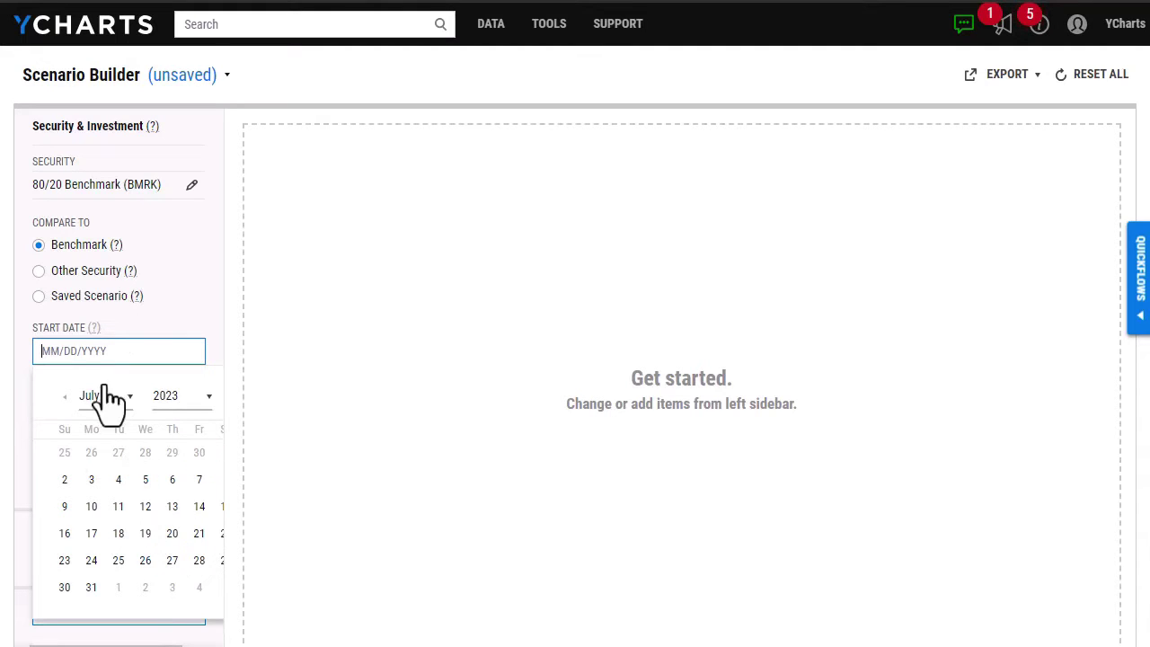
text(07/01/2003)
key(Return)
click(90, 411)
text(06)
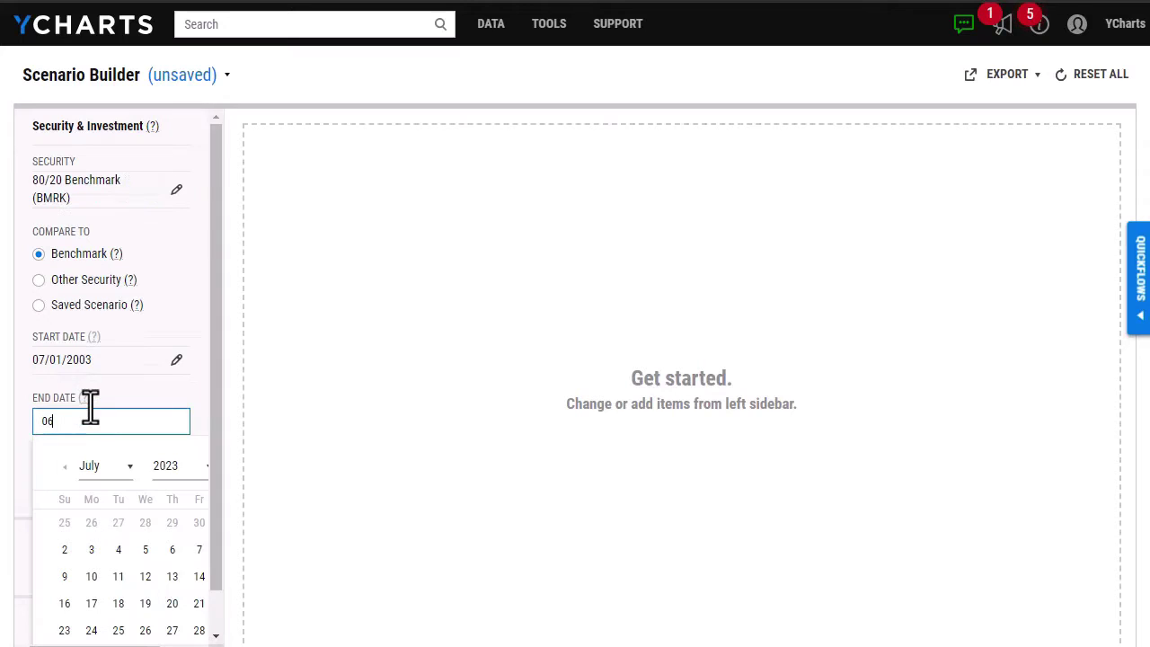
text(/30/2023)
key(Return)
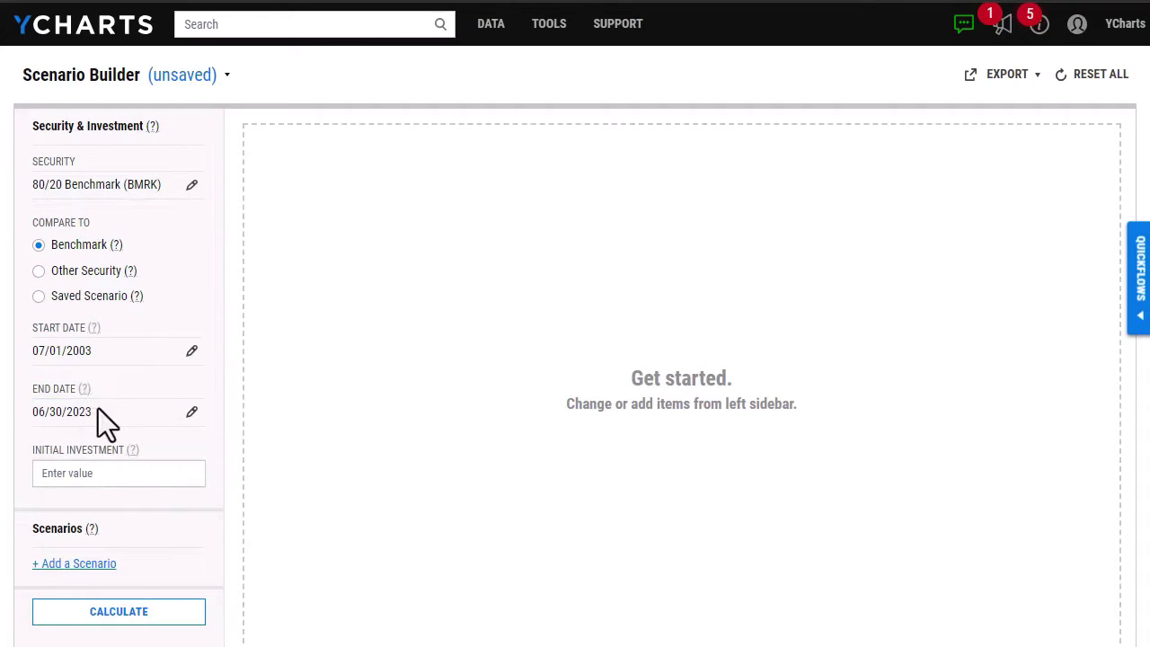
click(120, 471)
text(100000)
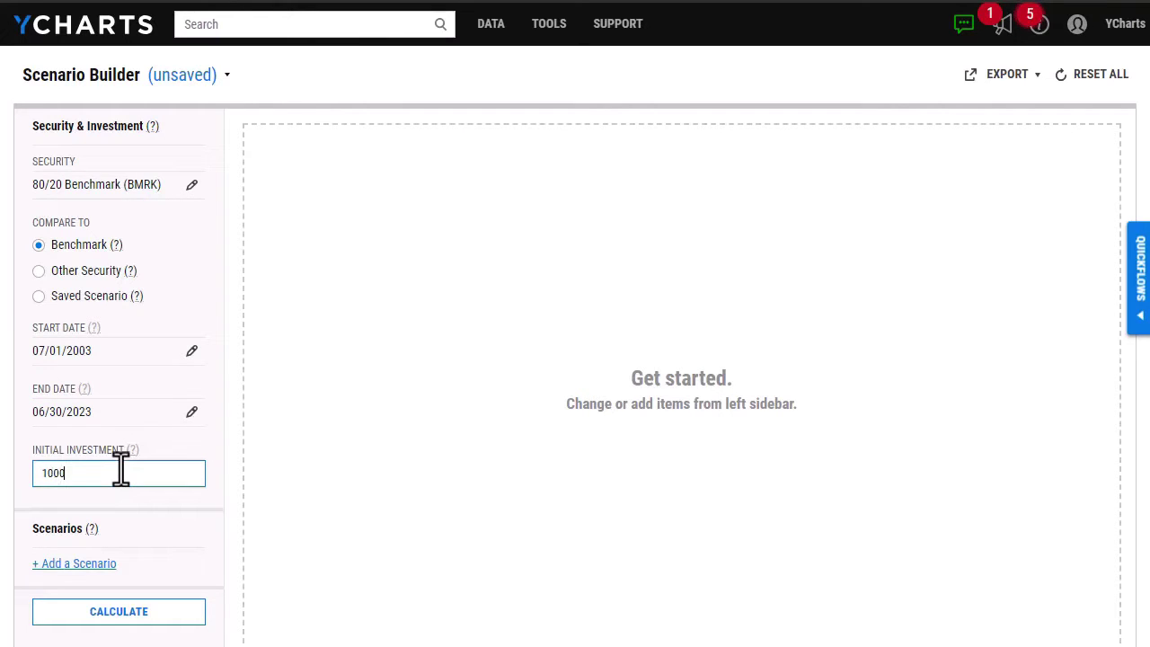
click(164, 495)
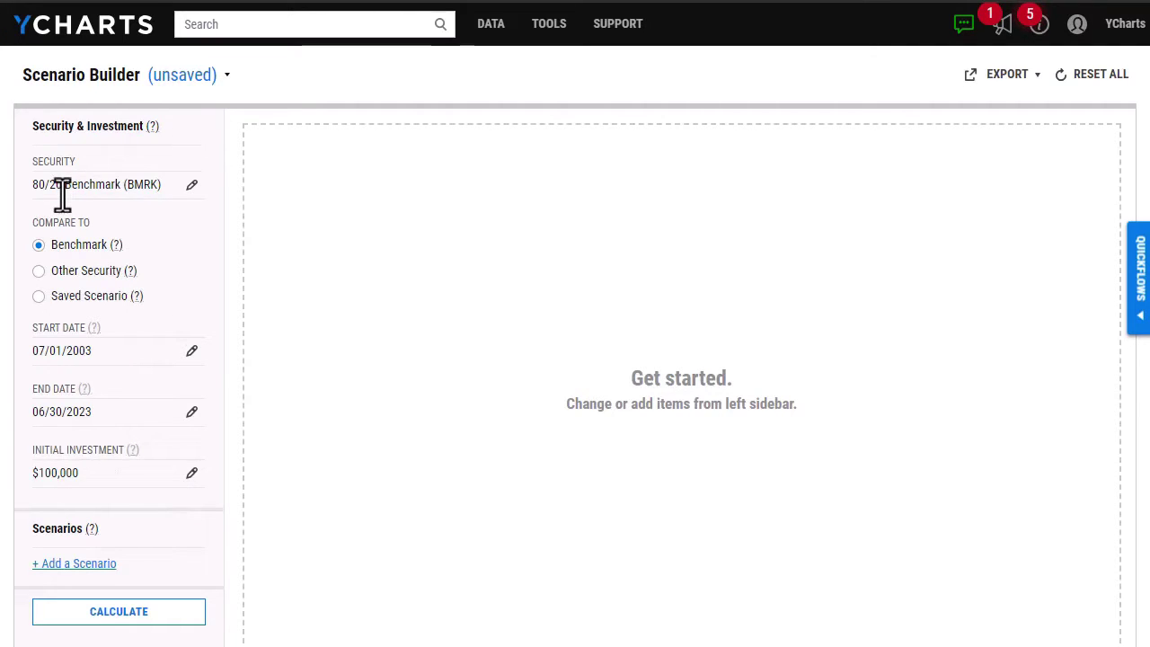
Add a new scenario named Contribution with its type set to Contribution
click(106, 565)
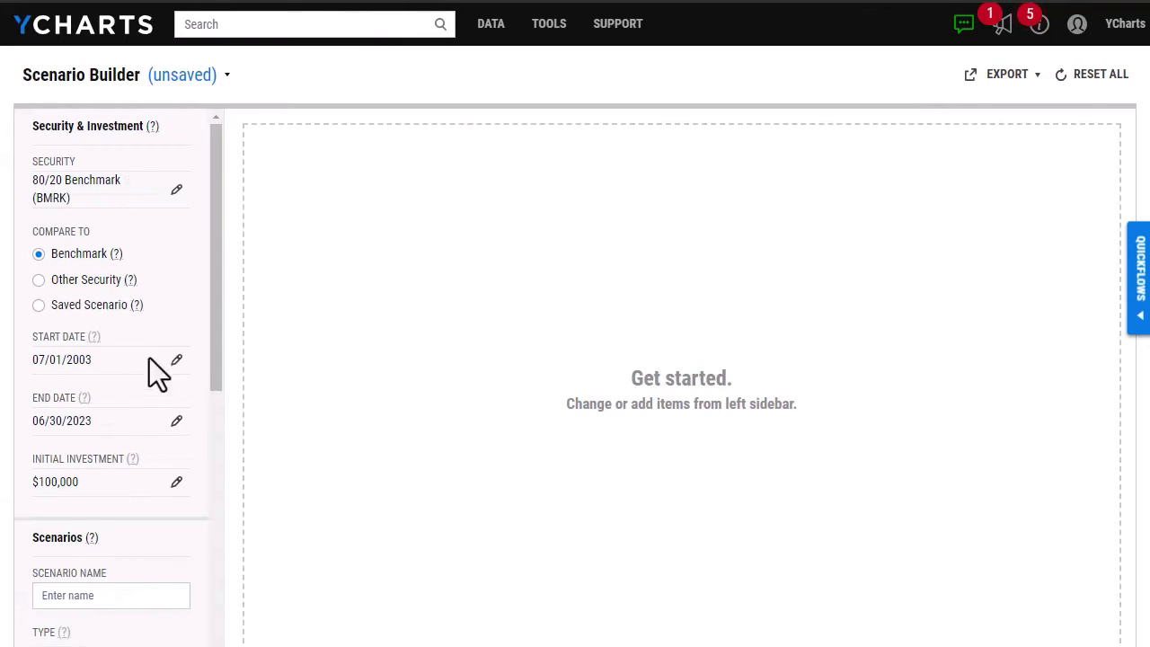
drag(215, 350, 213, 488)
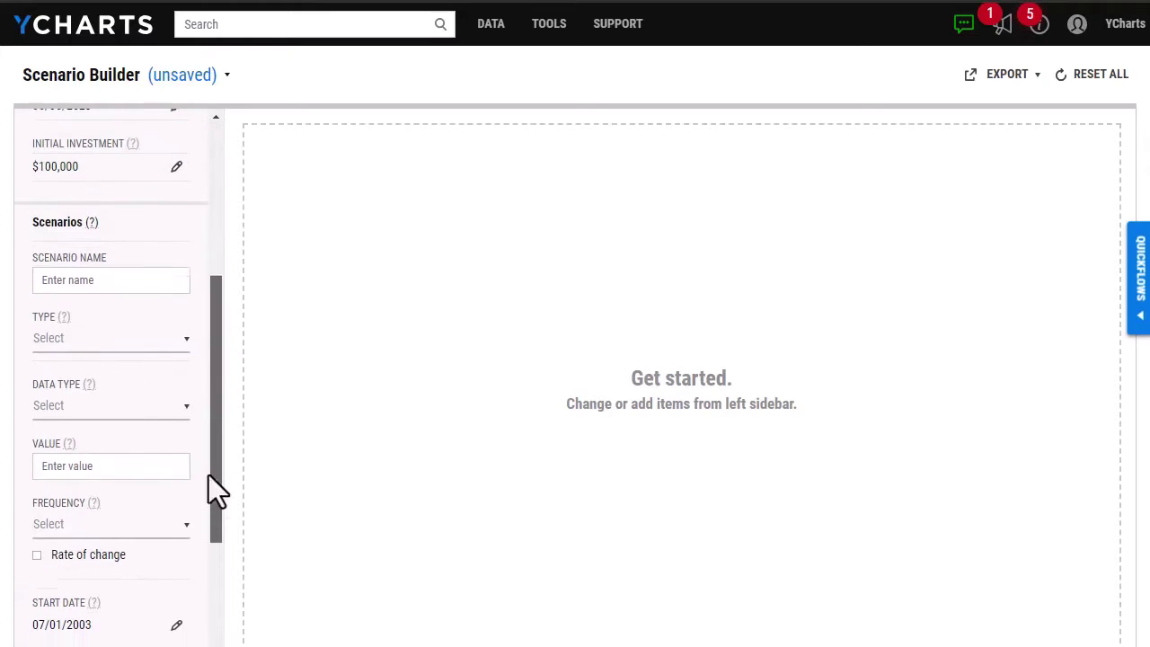
click(44, 270)
text(Contribution)
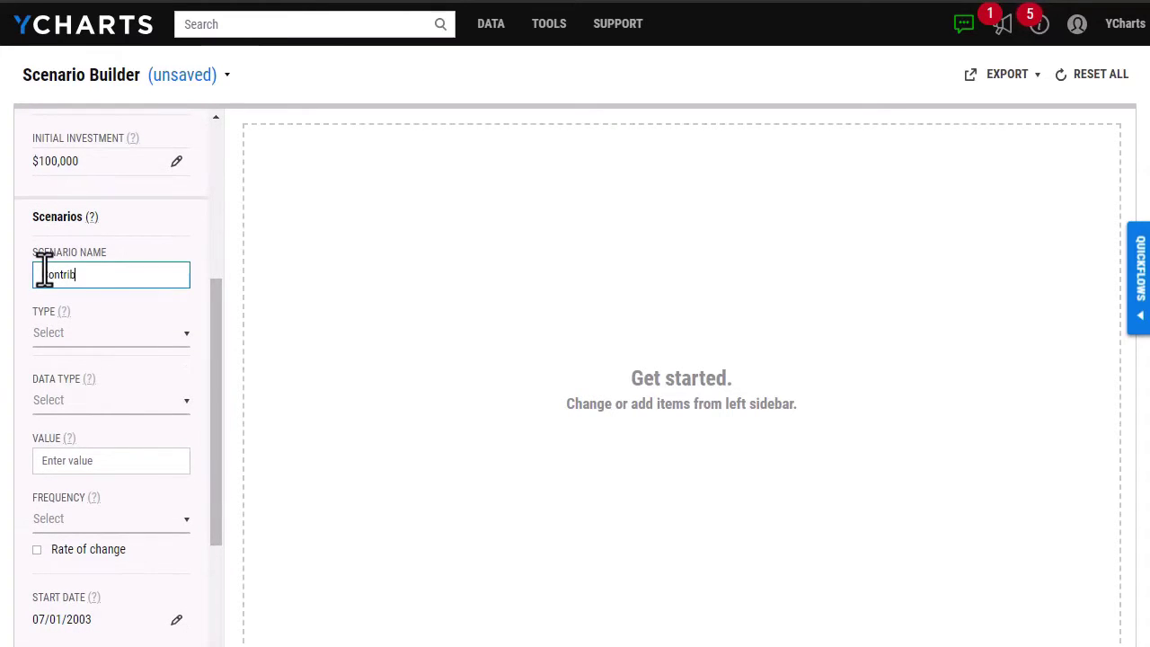
click(119, 334)
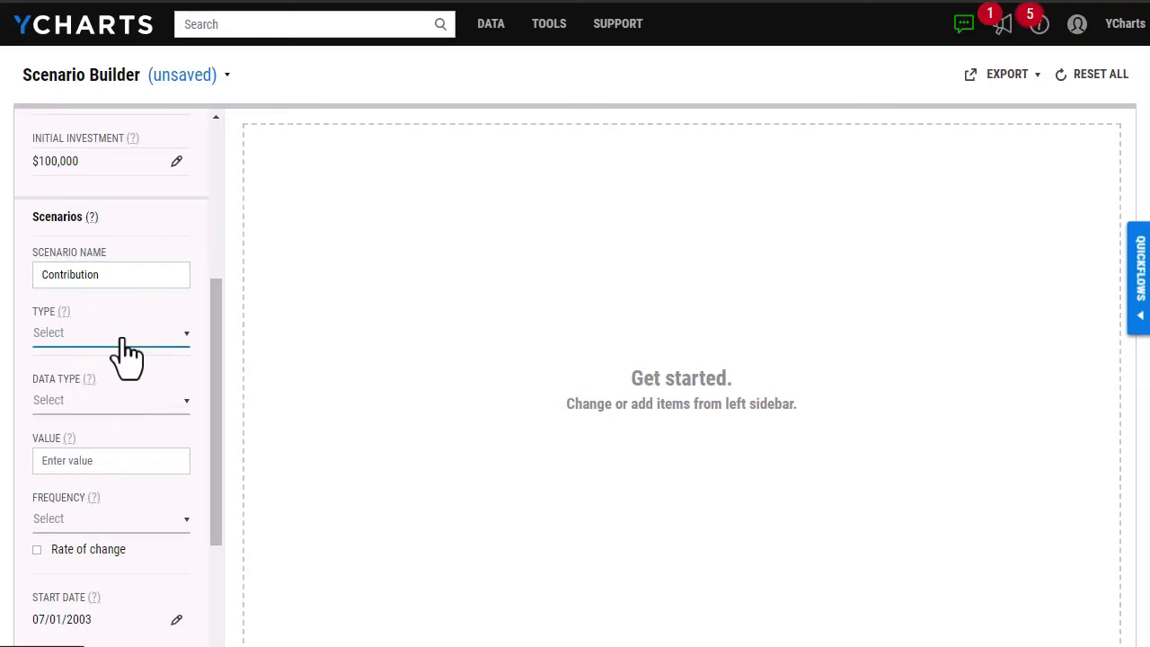
click(139, 395)
Make the contribution a fixed Value of 500 with Monthly frequency
click(136, 403)
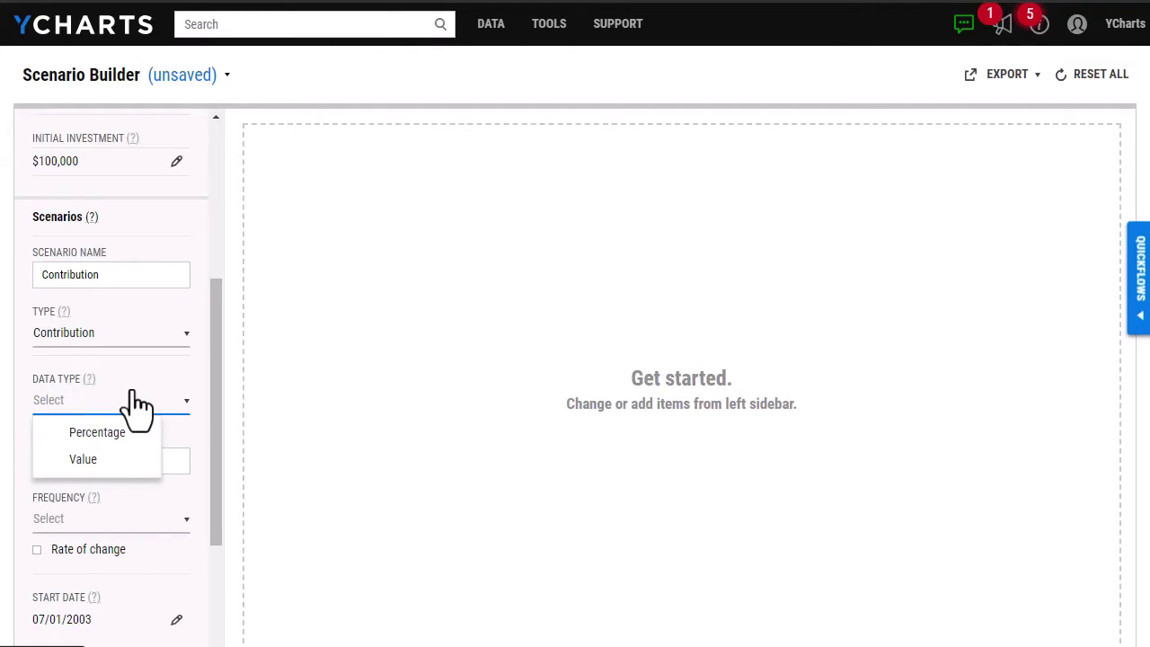
click(127, 459)
click(93, 454)
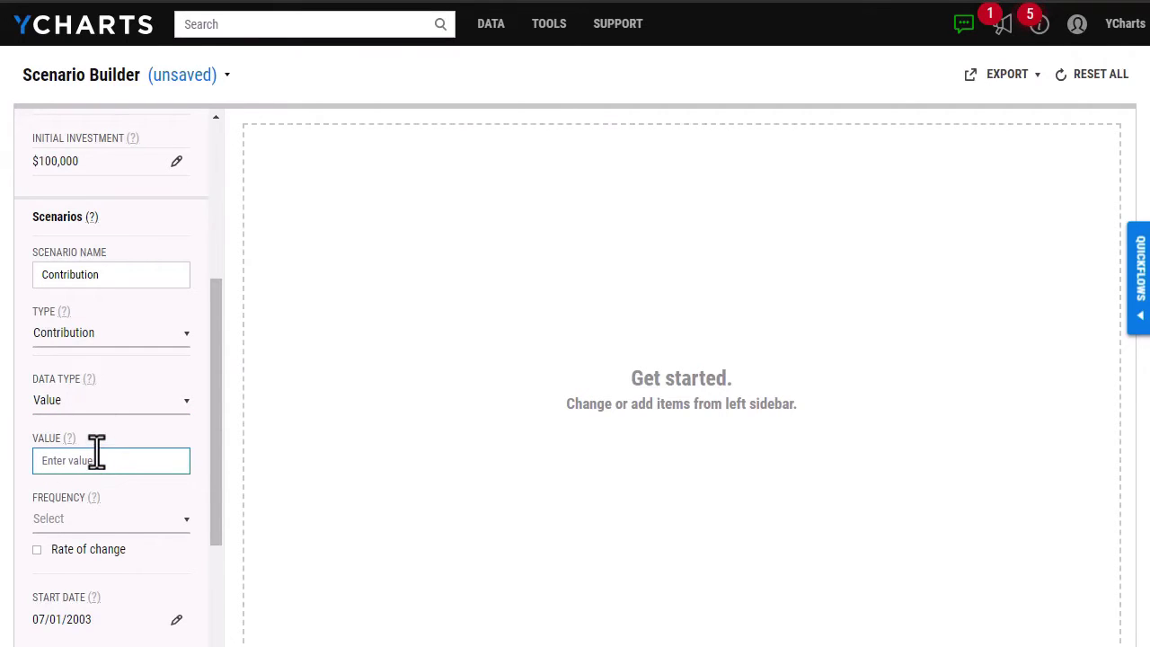
text(500)
click(95, 521)
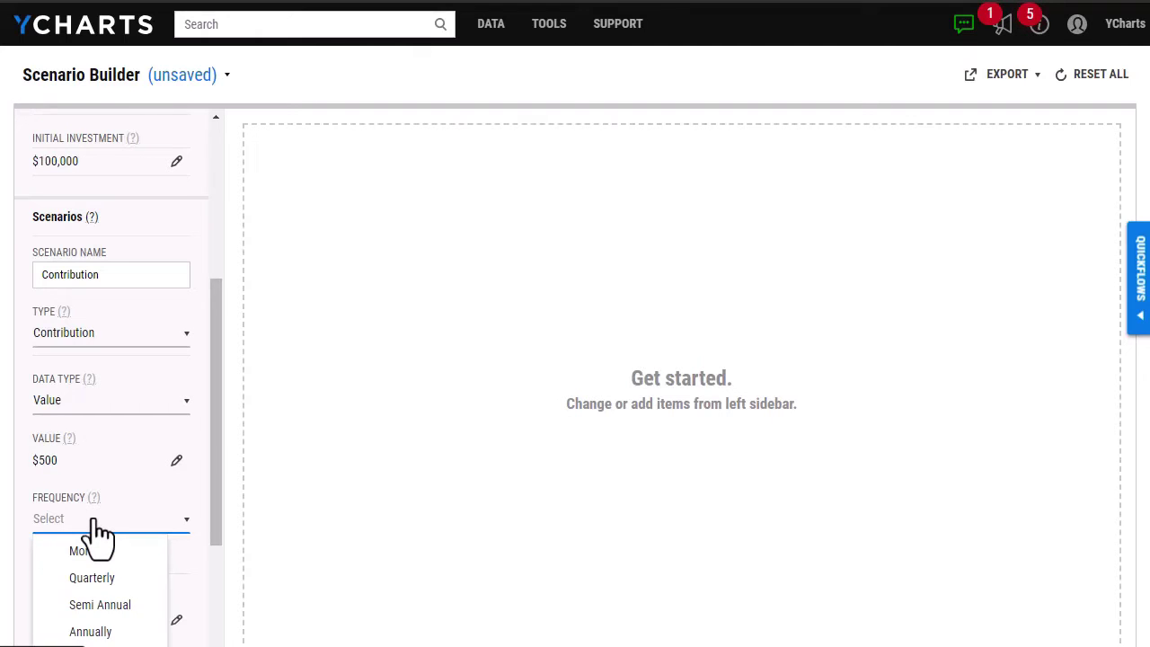
click(95, 553)
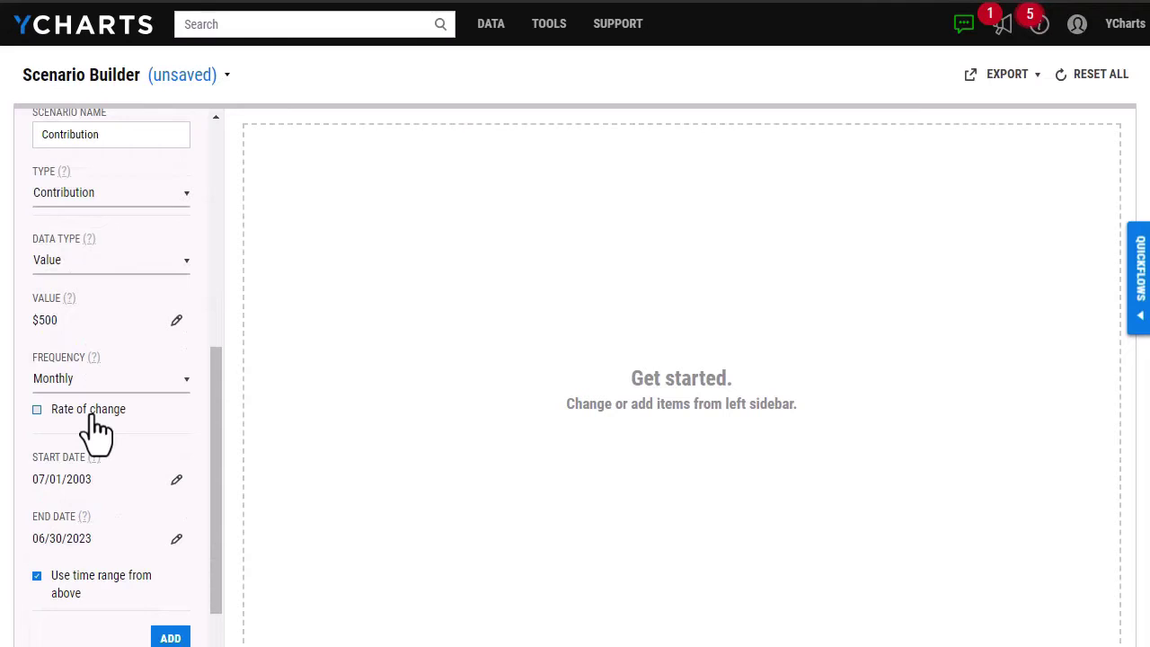
Enable a Percentage rate of change of 3% on the contribution
click(95, 418)
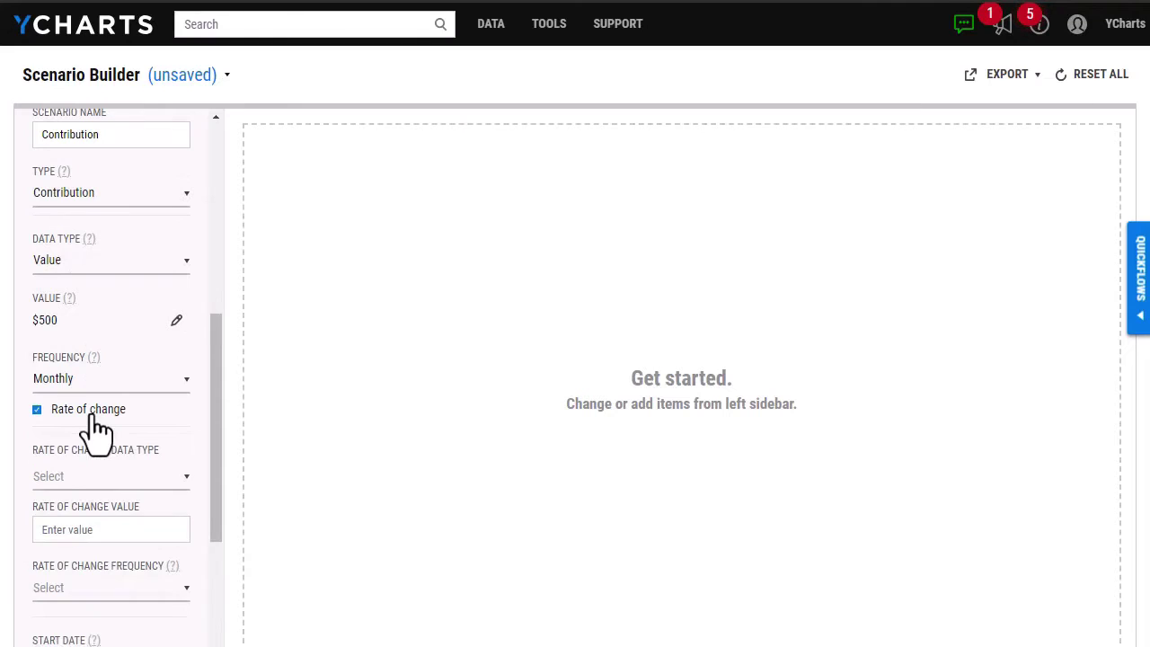
click(102, 481)
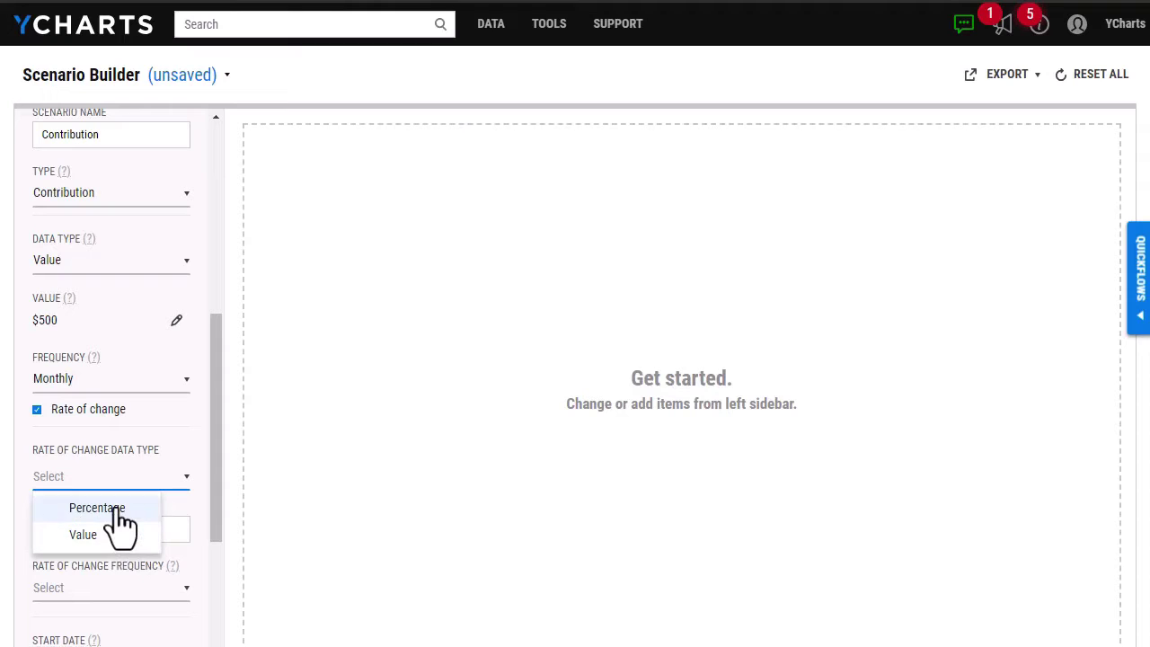
click(117, 511)
click(125, 527)
text(3)
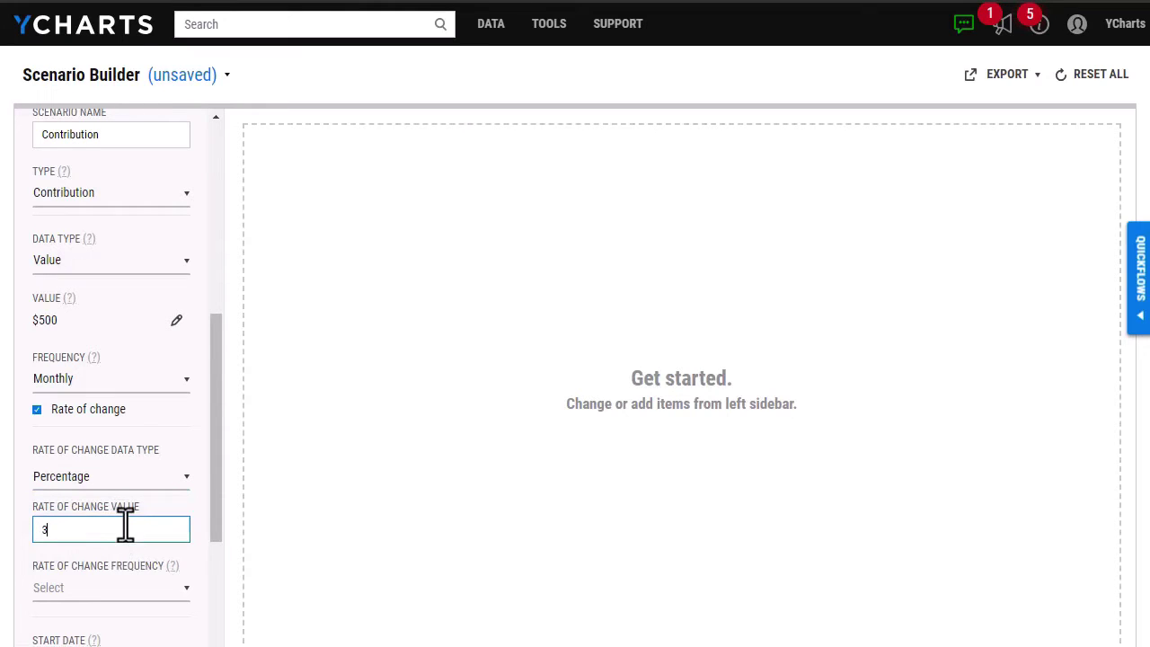
click(17, 534)
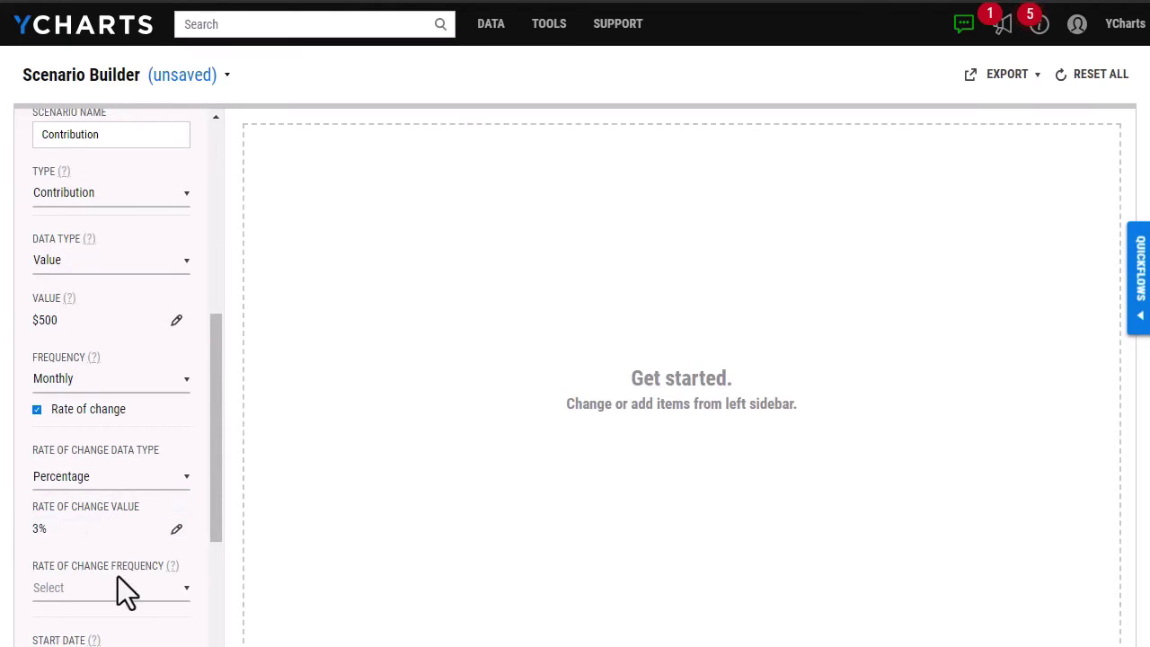
Choose Annually as the frequency for the 3% rate of change
click(103, 594)
scroll(204, 503, down, 3)
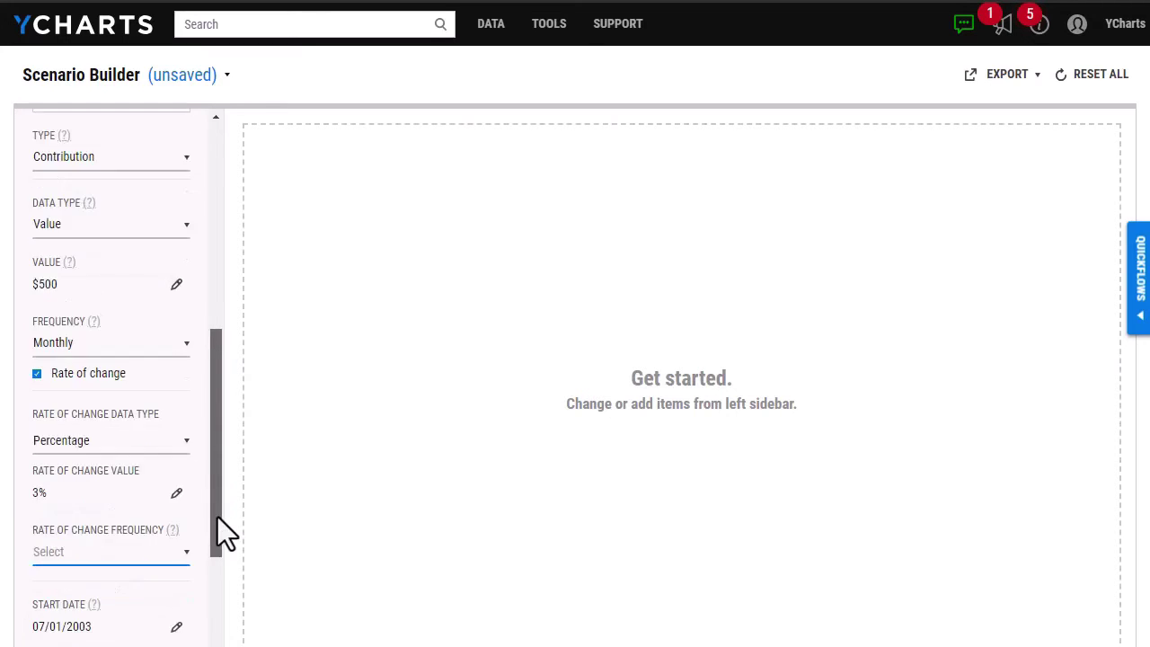
click(106, 415)
click(90, 526)
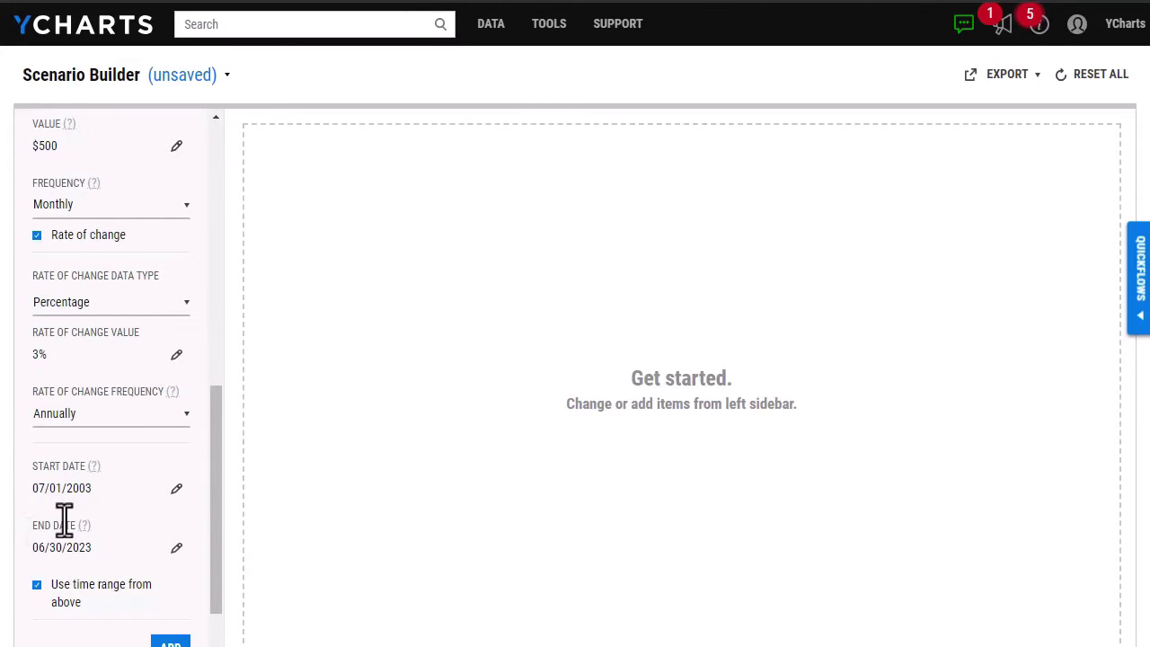
scroll(216, 405, up, 3)
scroll(221, 319, up, 6)
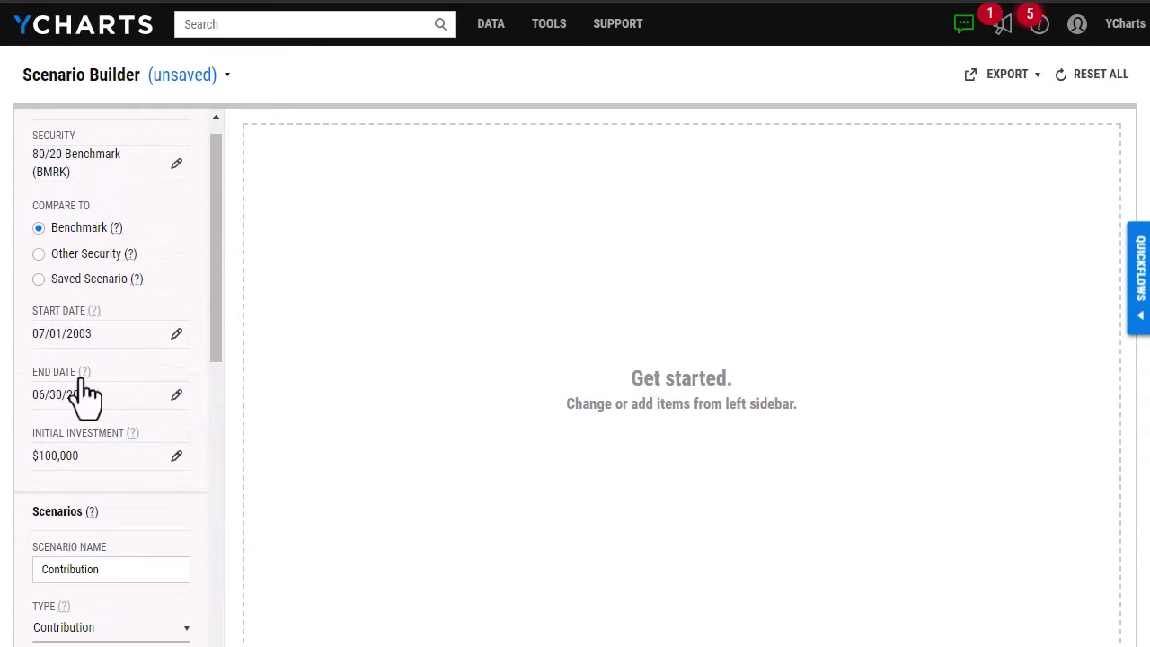
drag(217, 256, 206, 539)
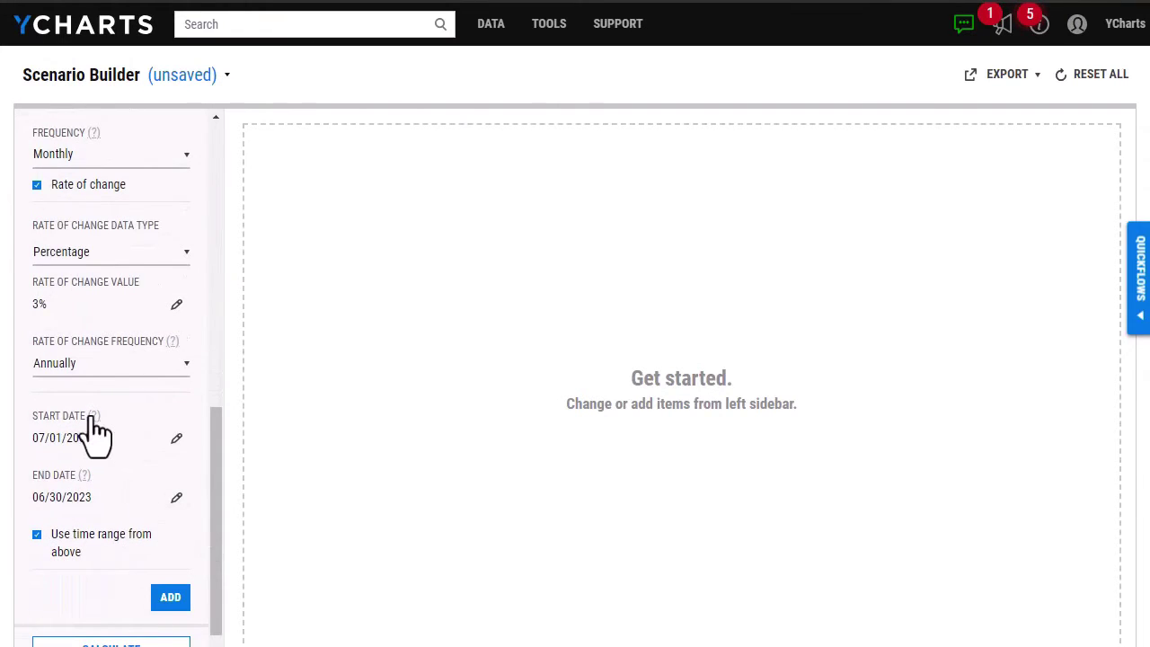
scroll(216, 477, down, 1)
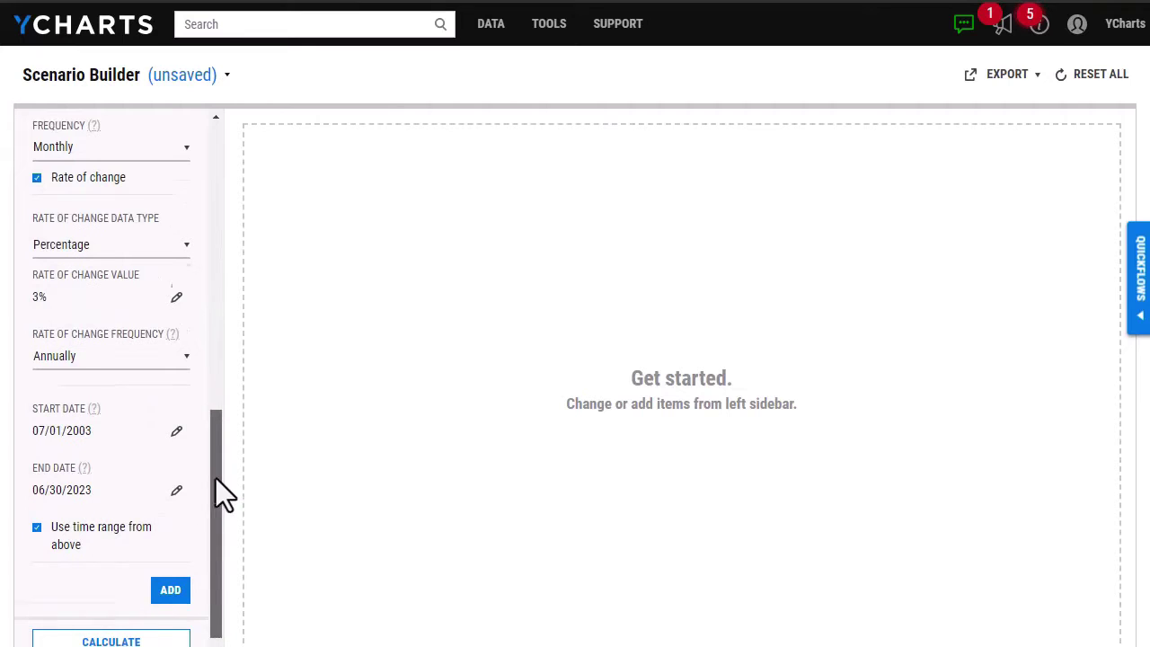
Add the Contribution scenario and calculate, showing 80/20 Benchmark at $979,895.59 versus S&P 500
click(175, 576)
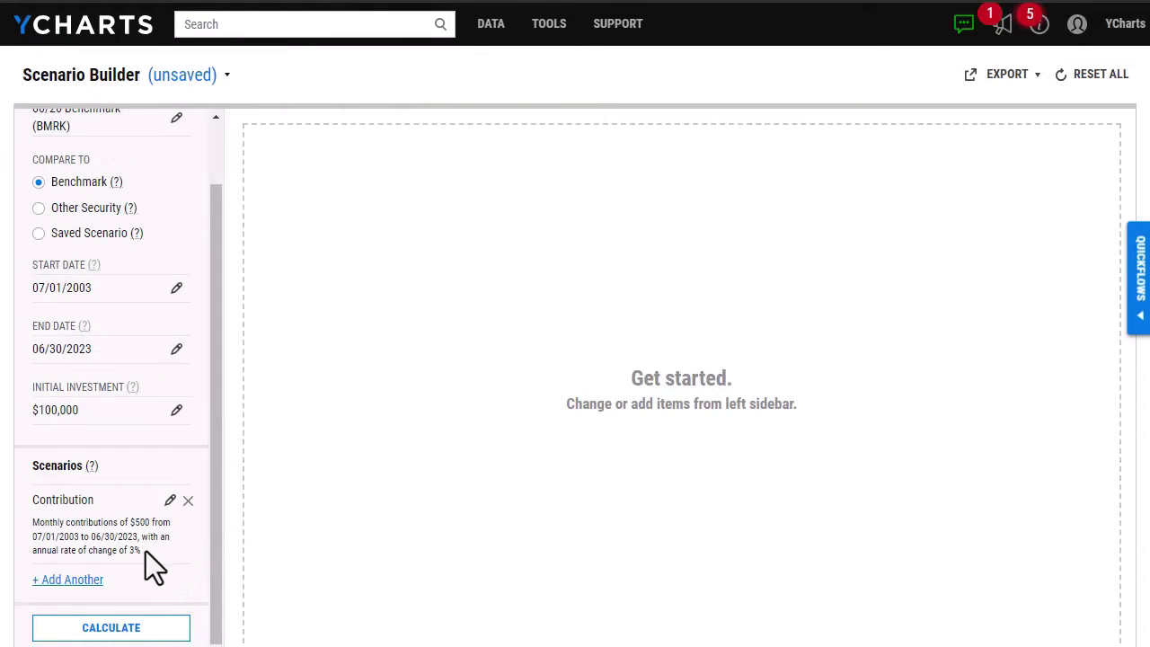
click(148, 626)
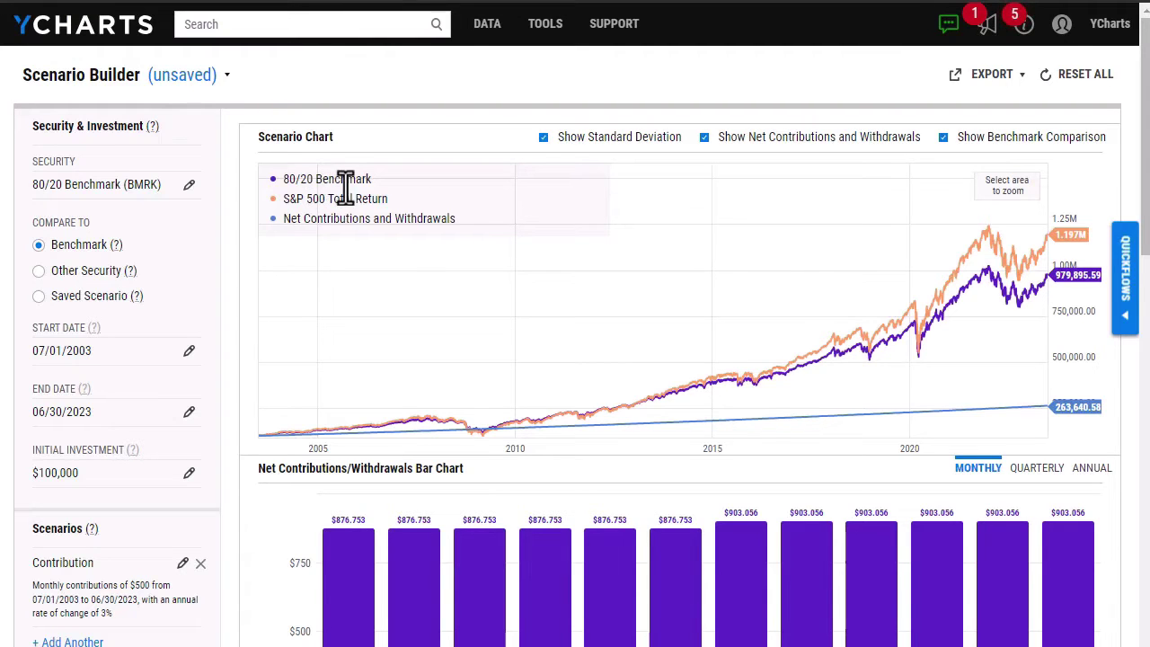
mouse_move(364, 272)
mouse_move(1036, 251)
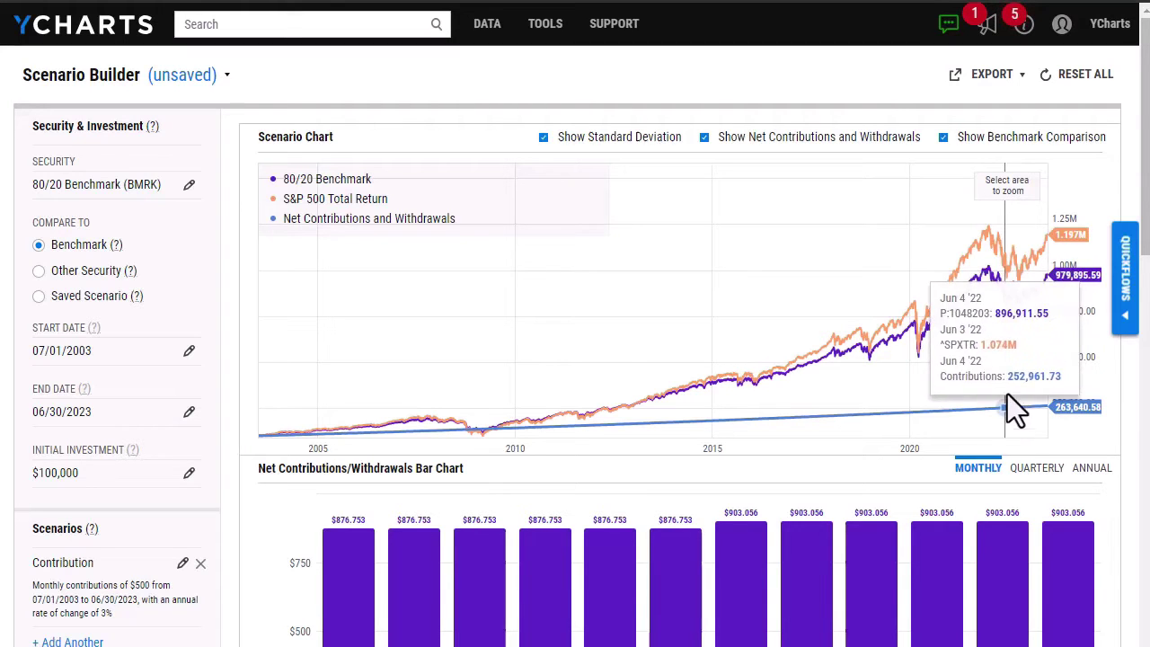
drag(1147, 180, 1144, 325)
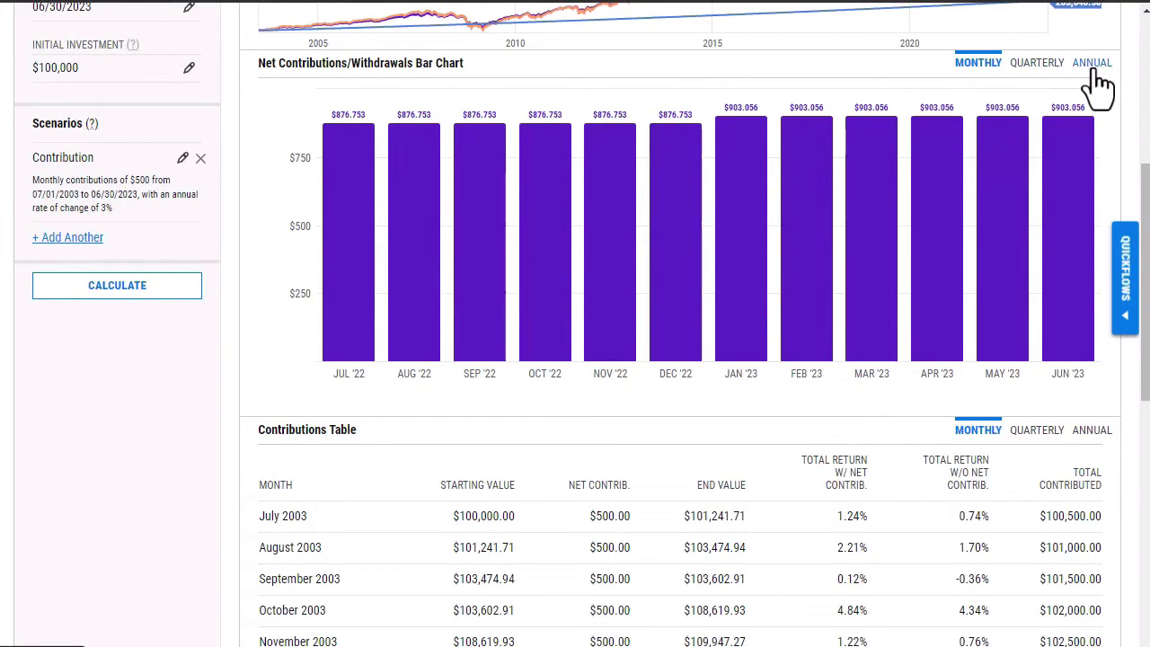
drag(1144, 192, 1145, 313)
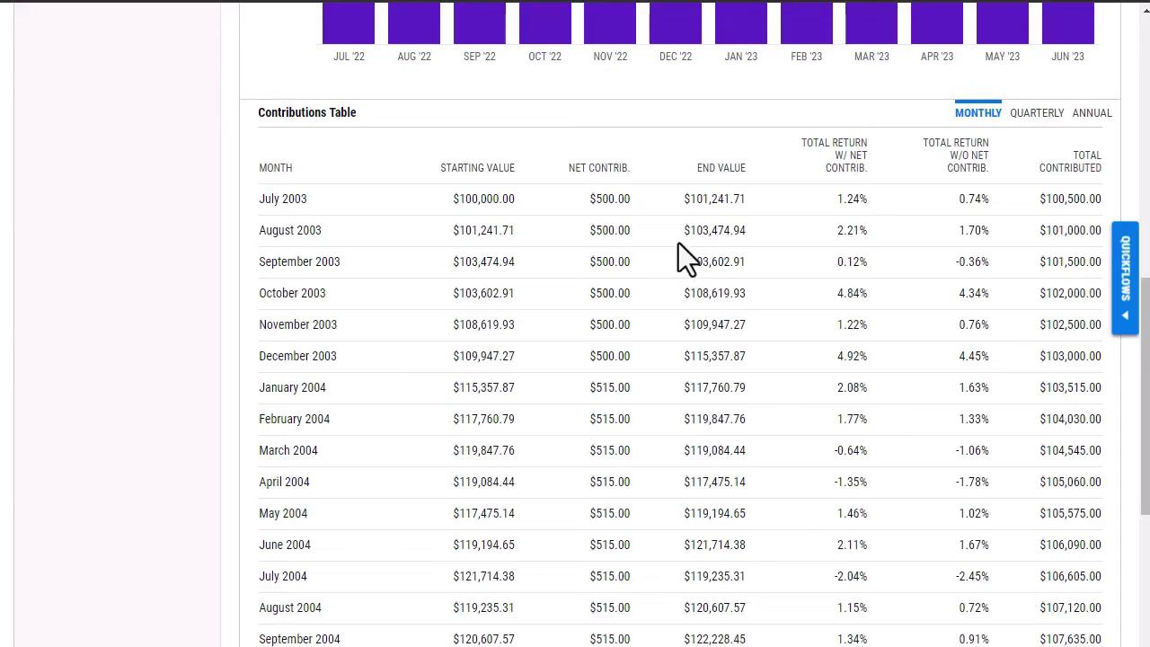
scroll(575, 360, up, 8)
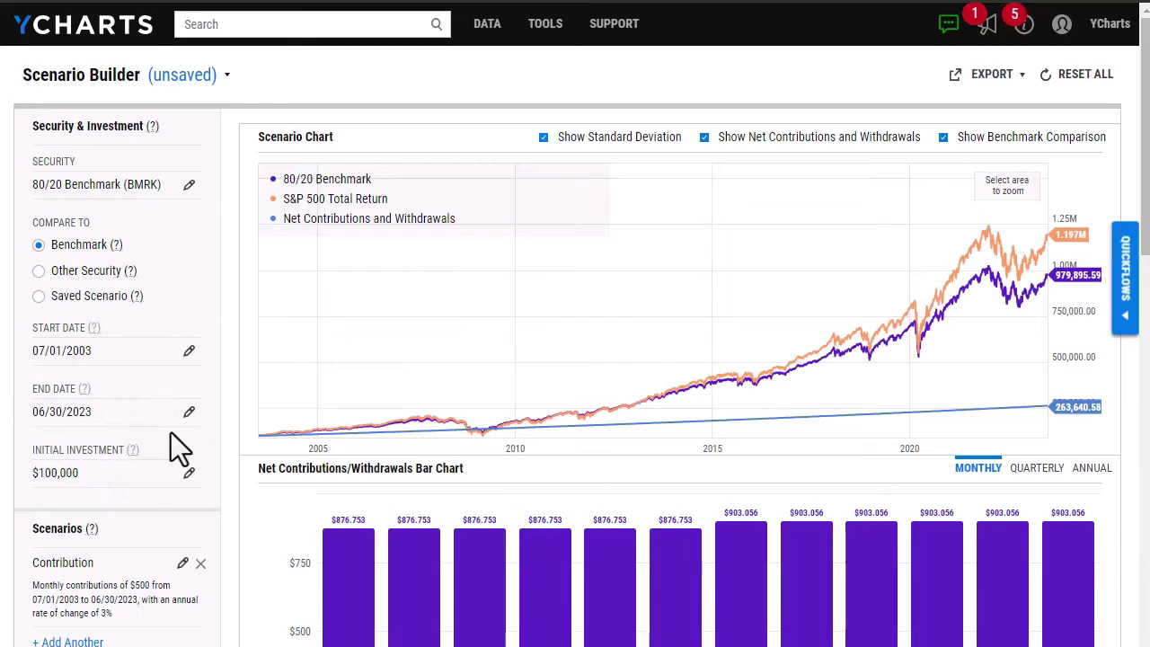
Change the analysis end date from 06/30/2023 to 06/30/2028
click(186, 414)
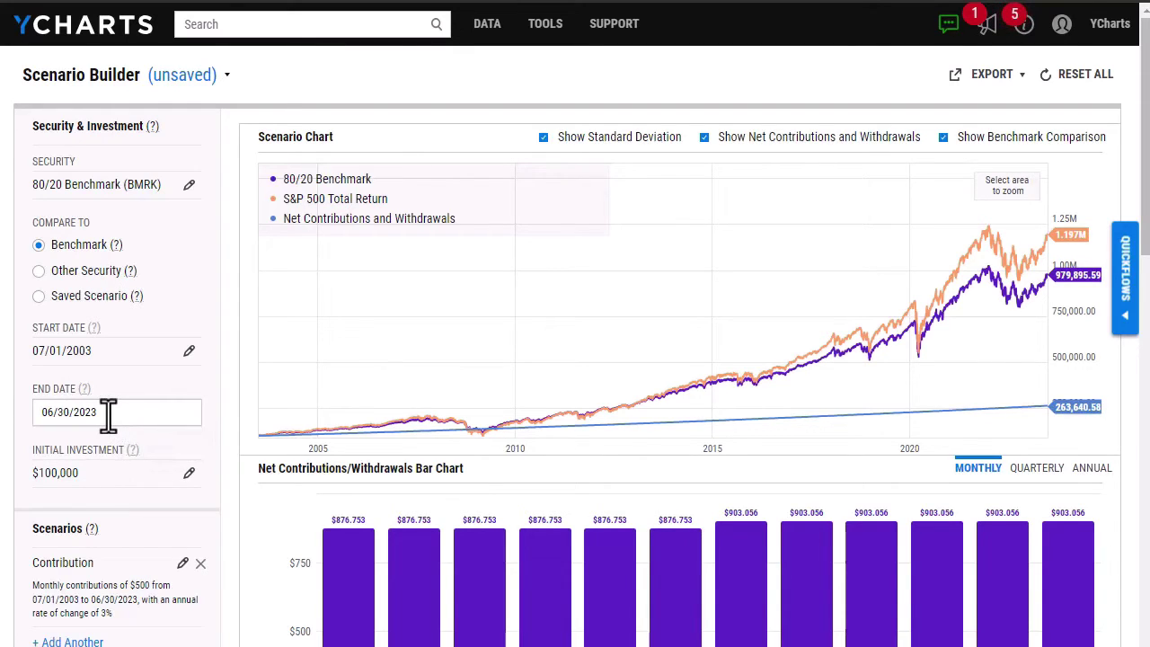
click(108, 413)
key(BackSpace)
text(8)
key(Return)
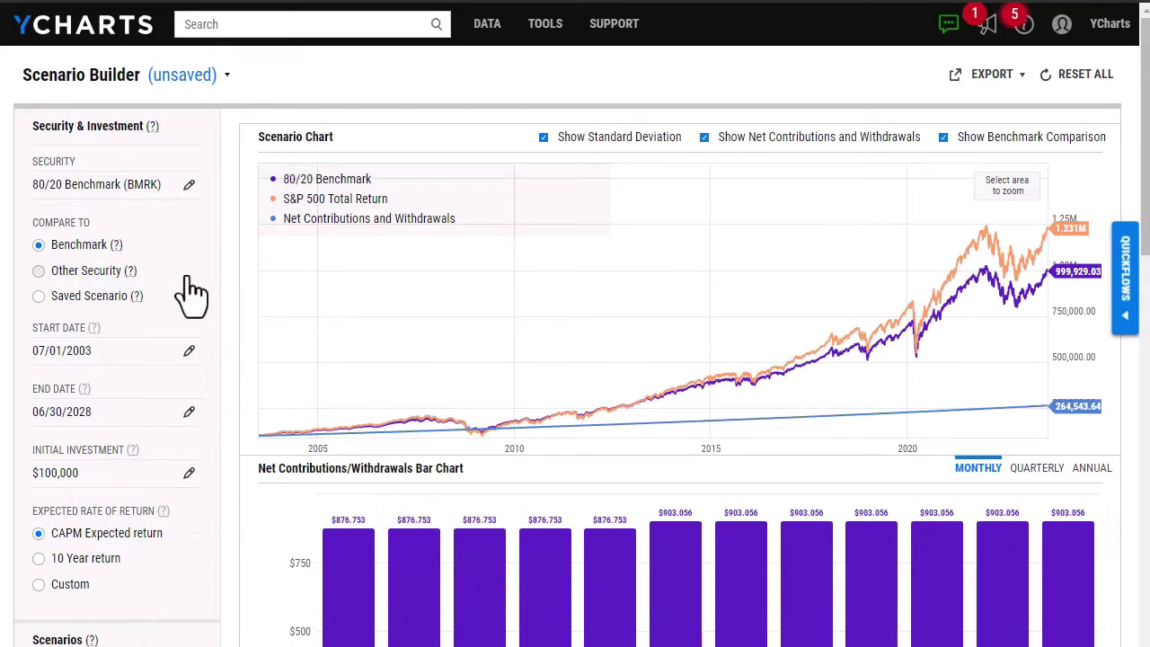
scroll(191, 294, down, 3)
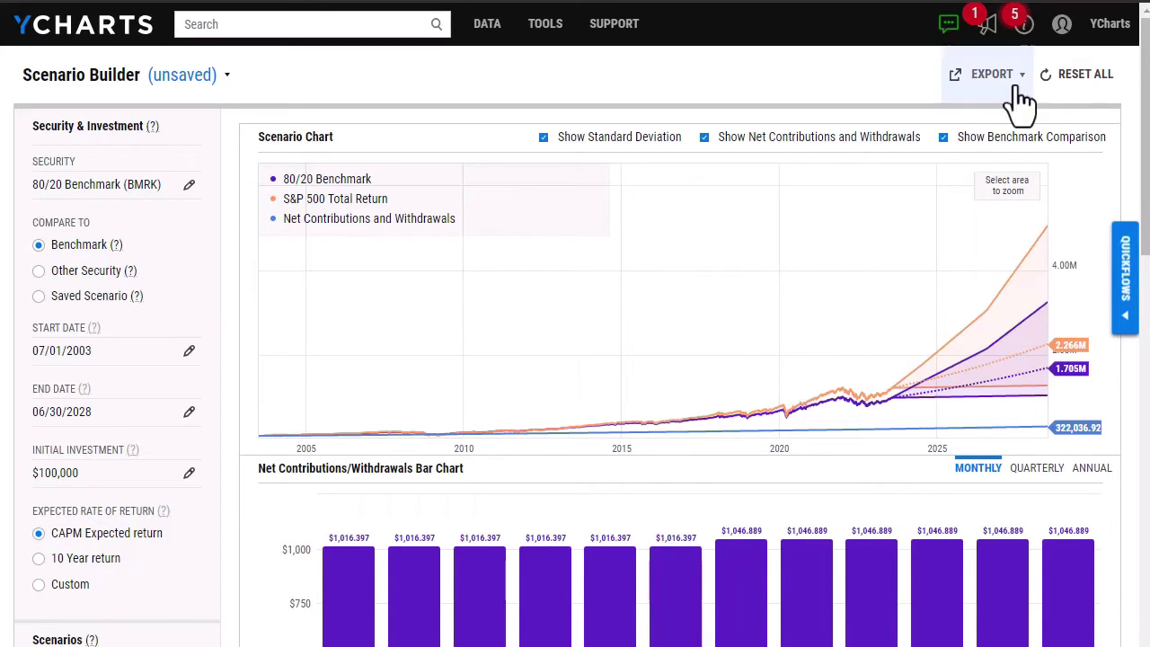
scroll(1143, 125, down, 2)
scroll(1144, 126, down, 3)
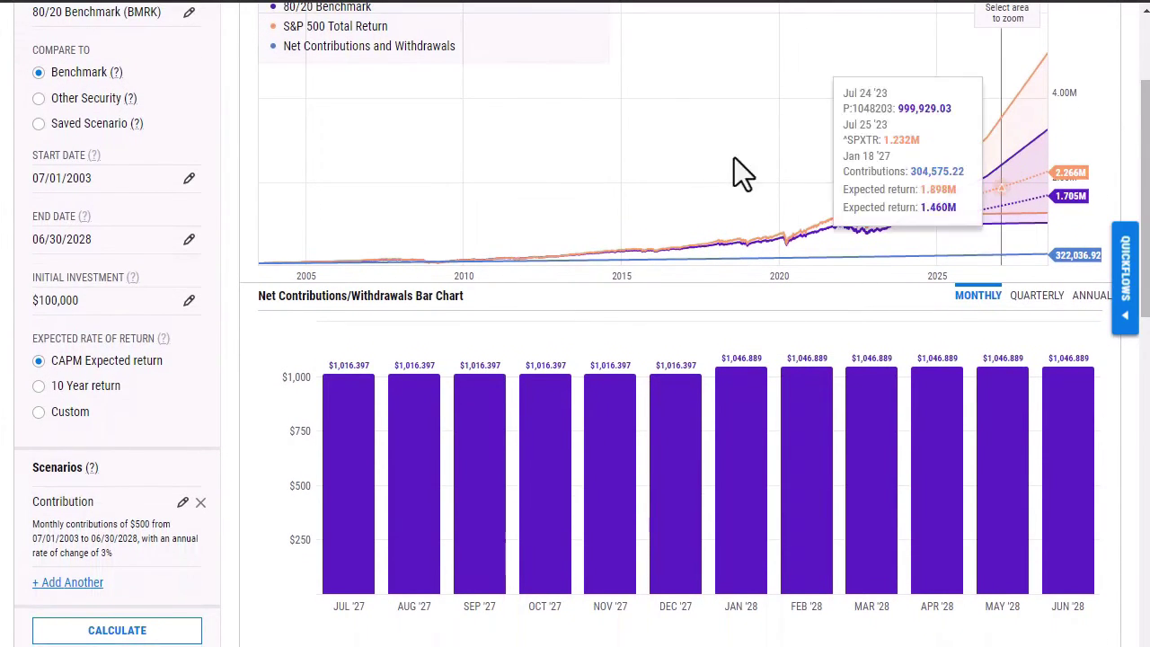
mouse_move(407, 368)
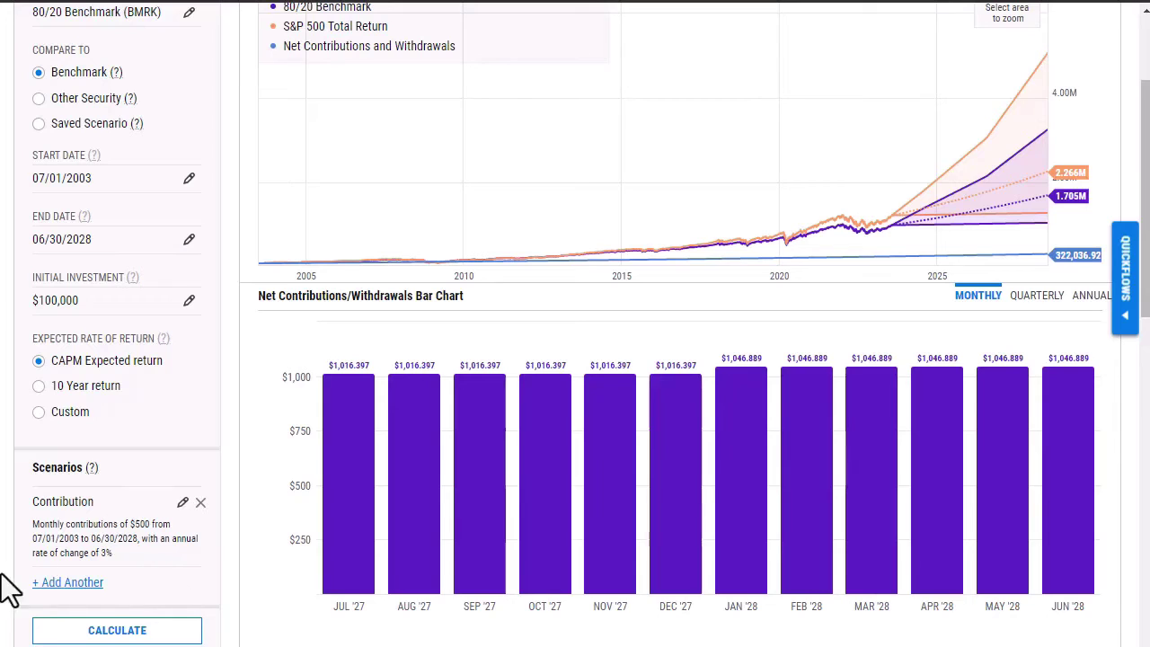
Edit the Contribution scenario's end date to 06/30/2023 and update it
click(81, 544)
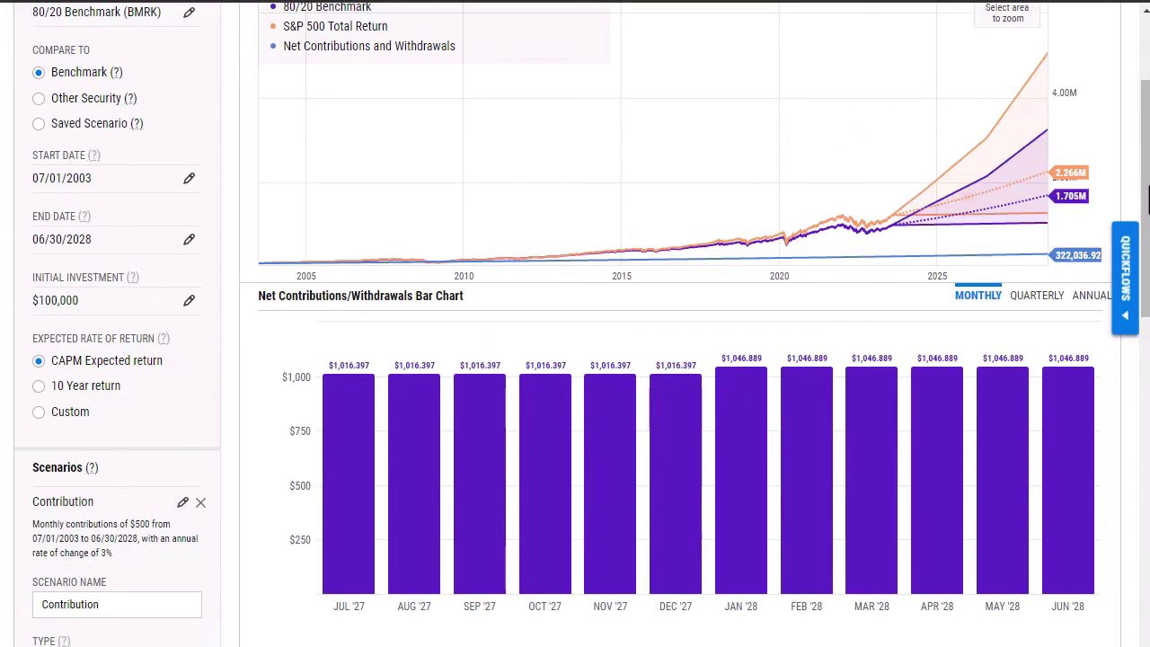
drag(1145, 198, 1138, 424)
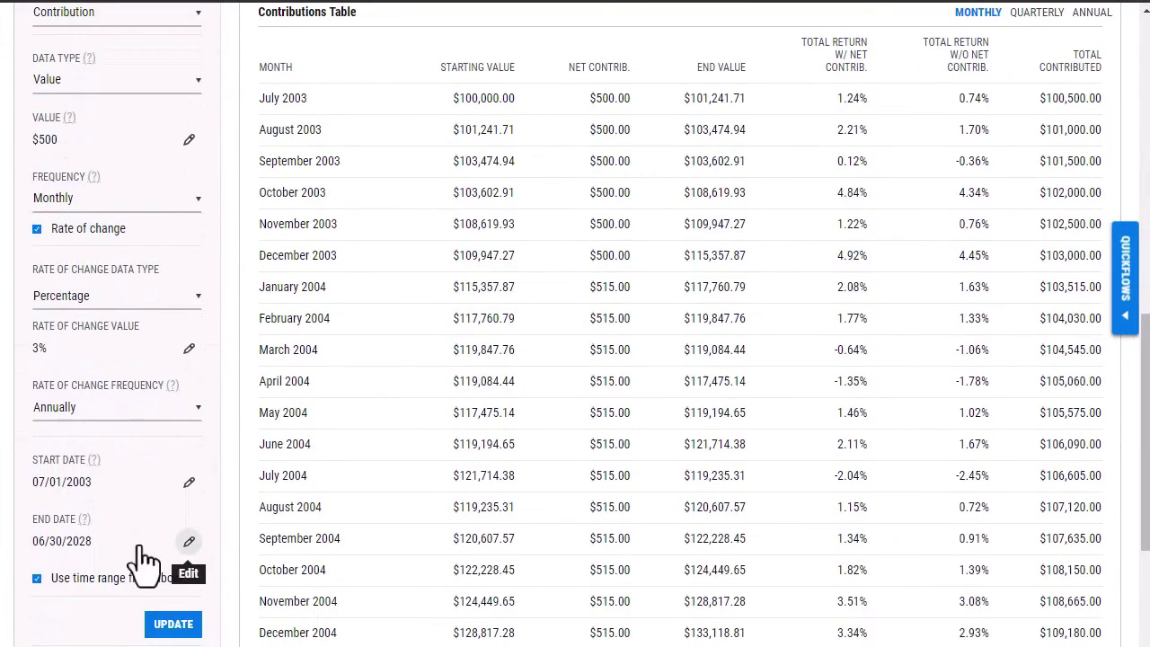
click(105, 544)
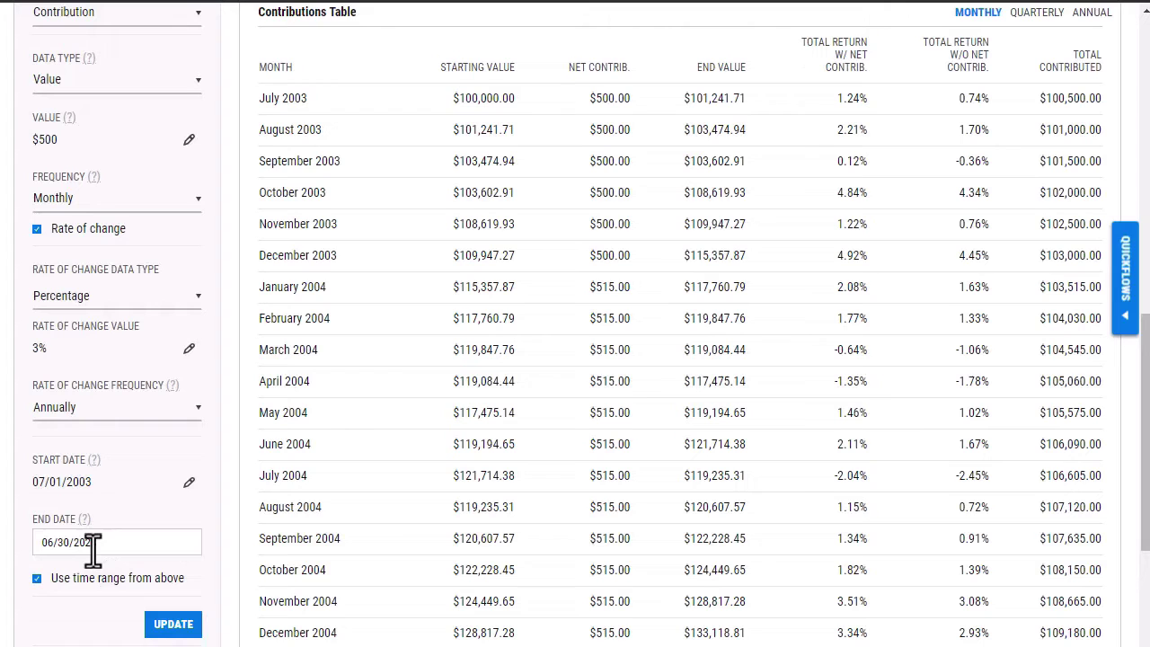
click(92, 542)
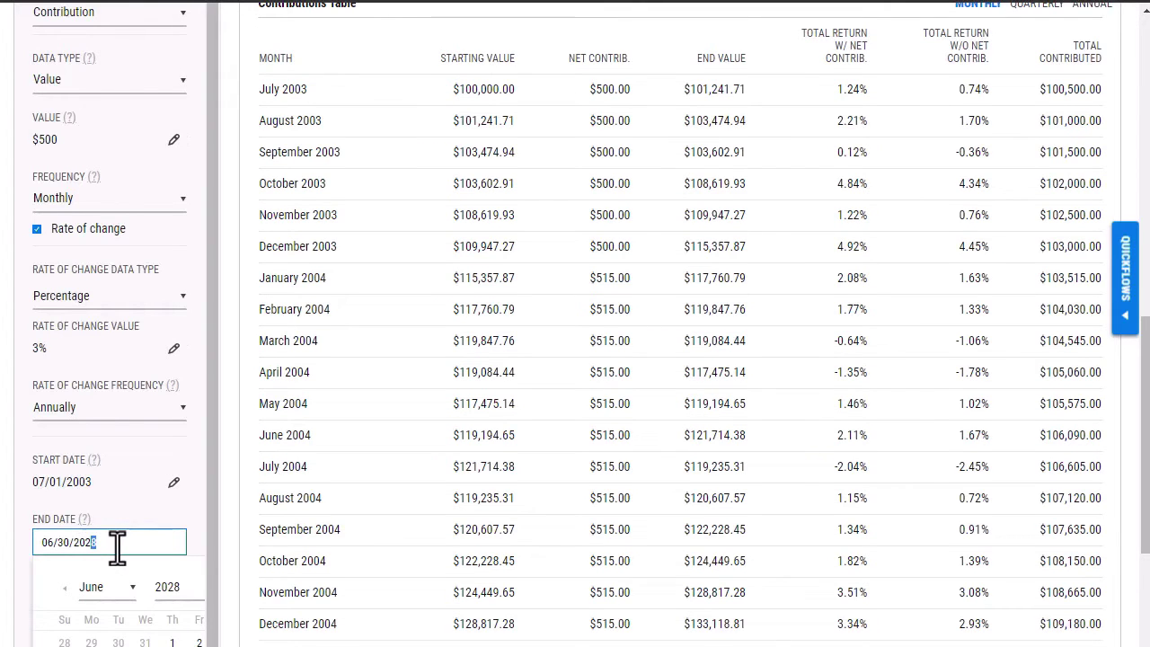
text(3)
key(Return)
click(176, 624)
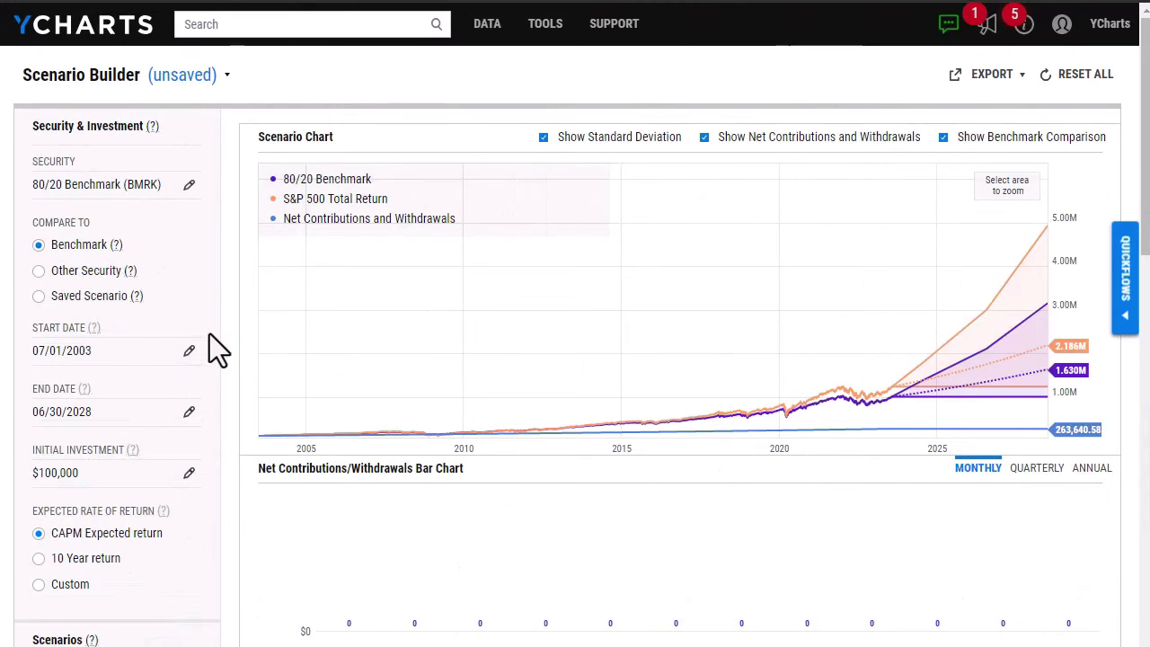
Name a new scenario Withdrawal with type Withdrawal and data type Value
scroll(209, 333, down, 7)
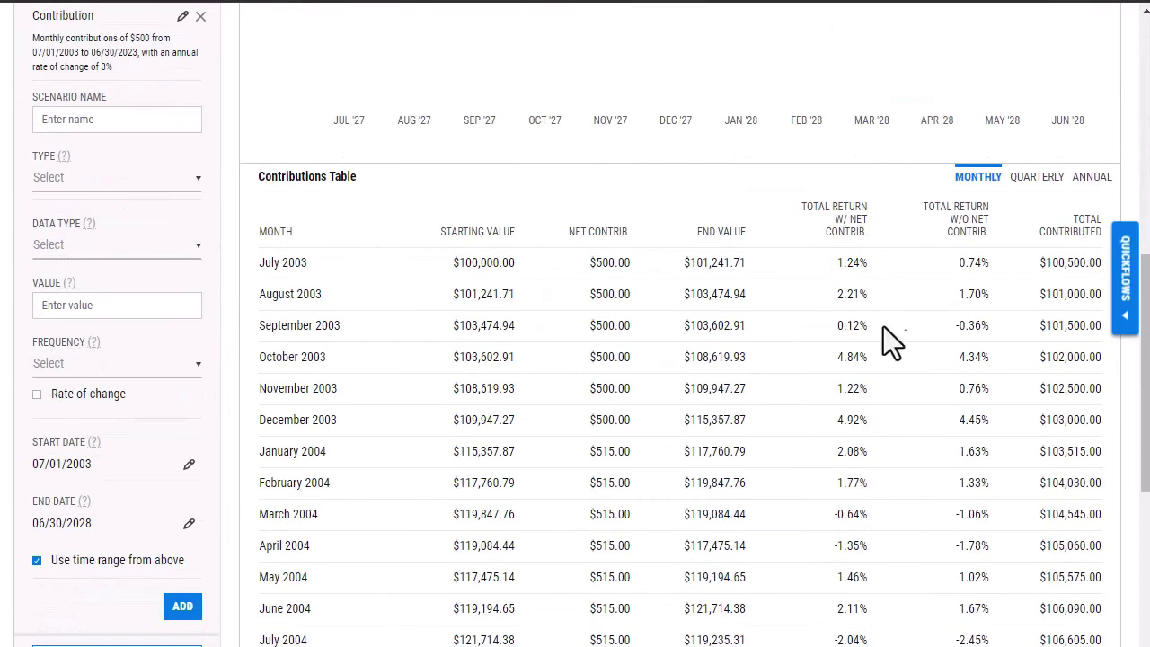
text(Withdrawal)
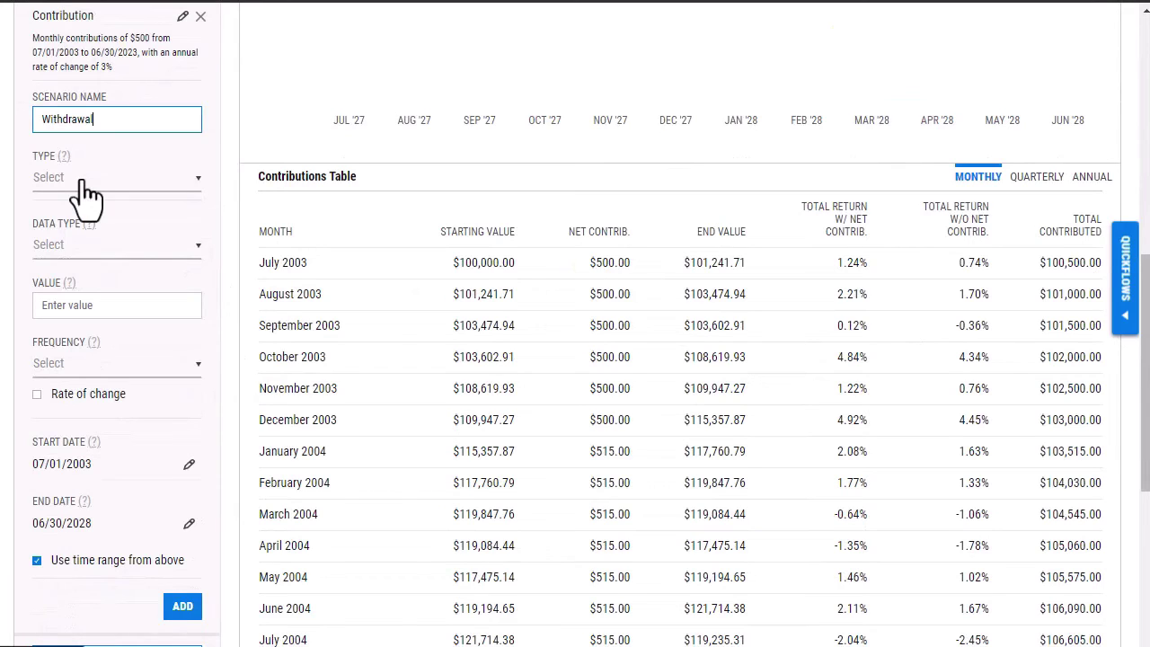
click(87, 184)
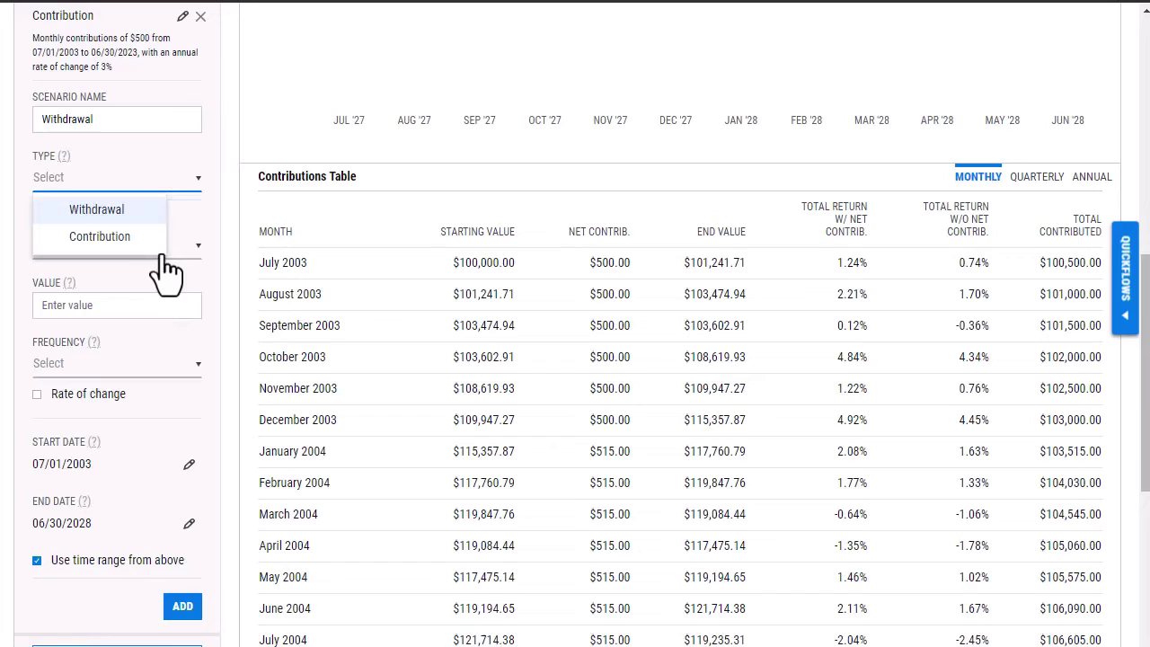
key(Return)
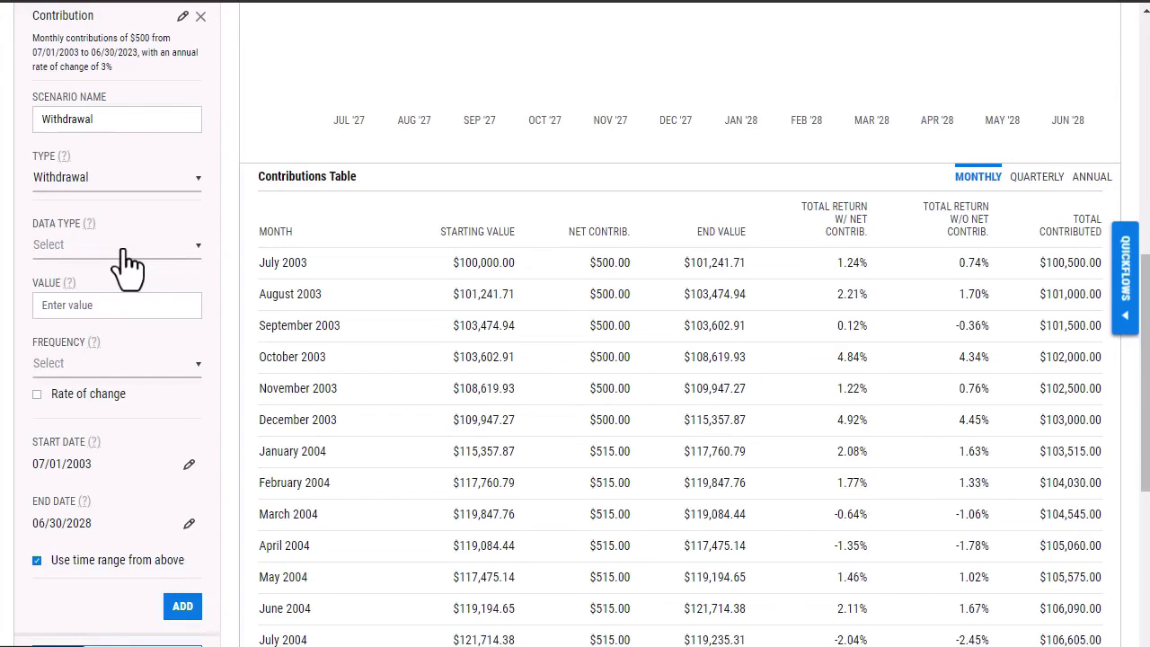
click(141, 258)
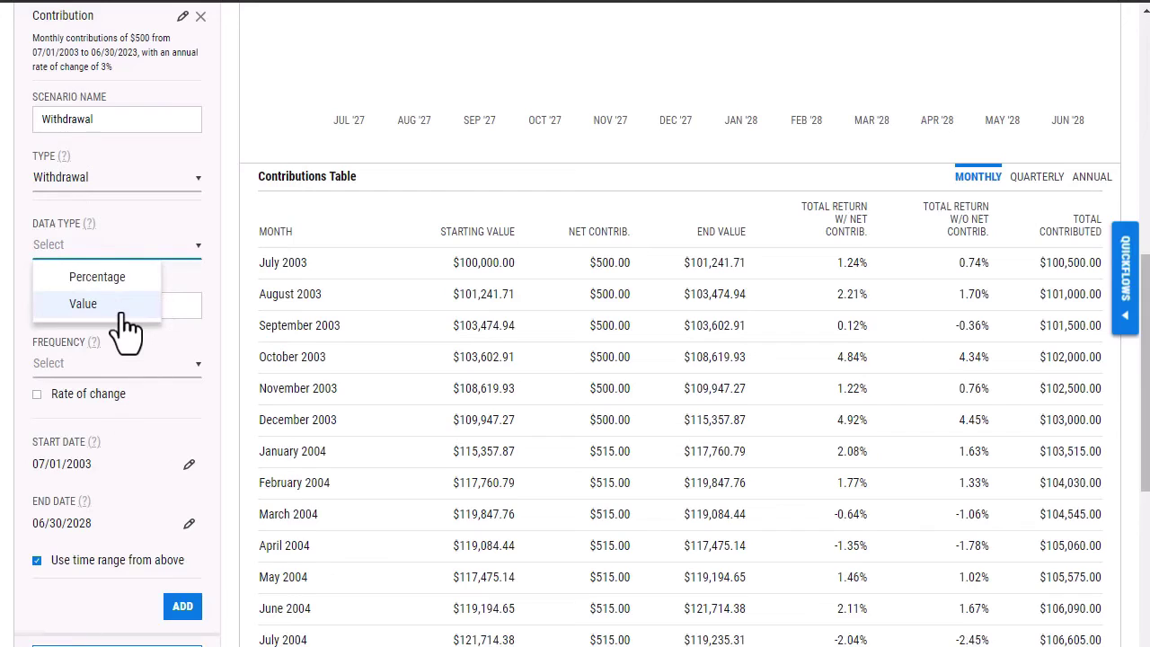
click(124, 314)
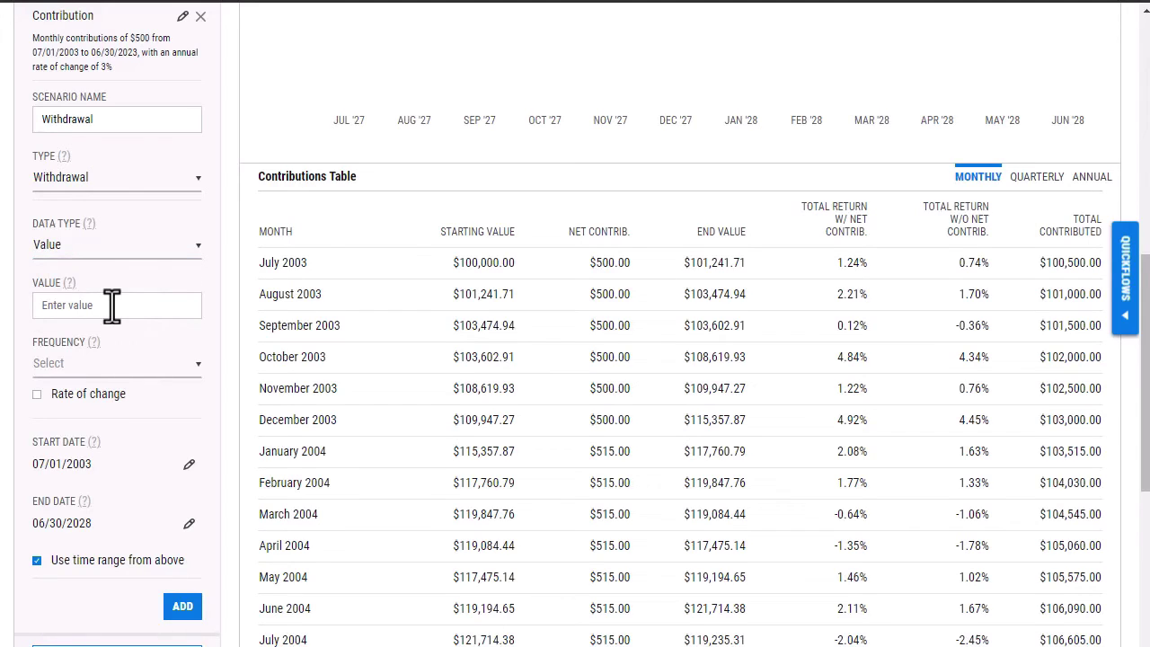
Set the withdrawal to $5,000 monthly starting 07/01/2023
click(111, 306)
text(5000)
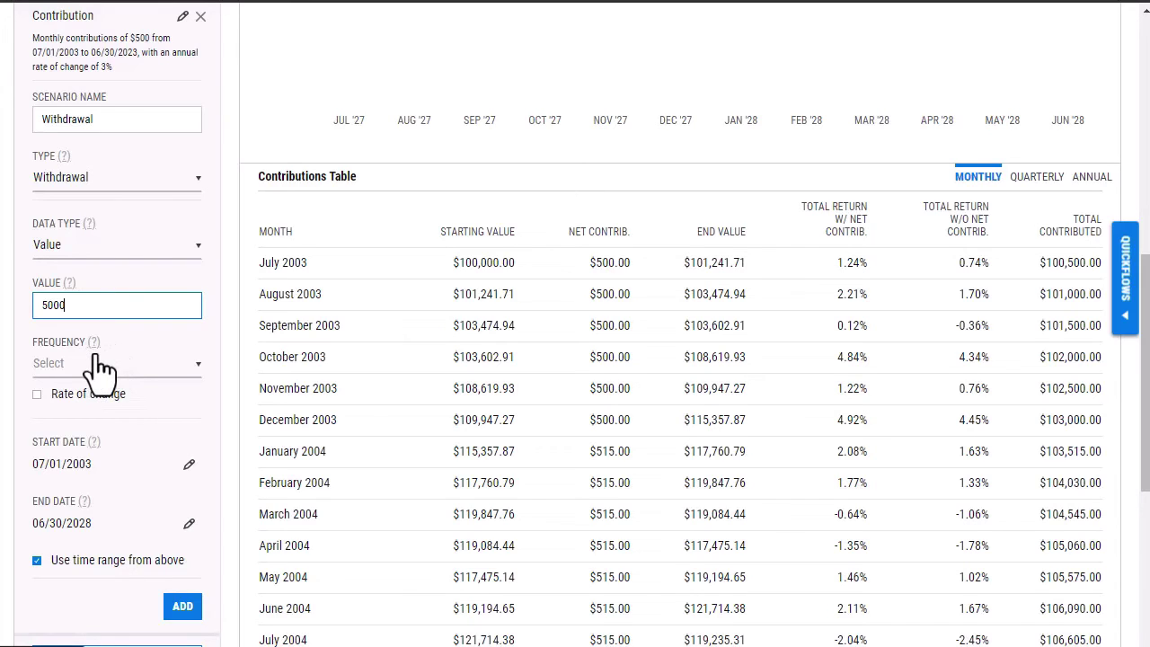
click(139, 365)
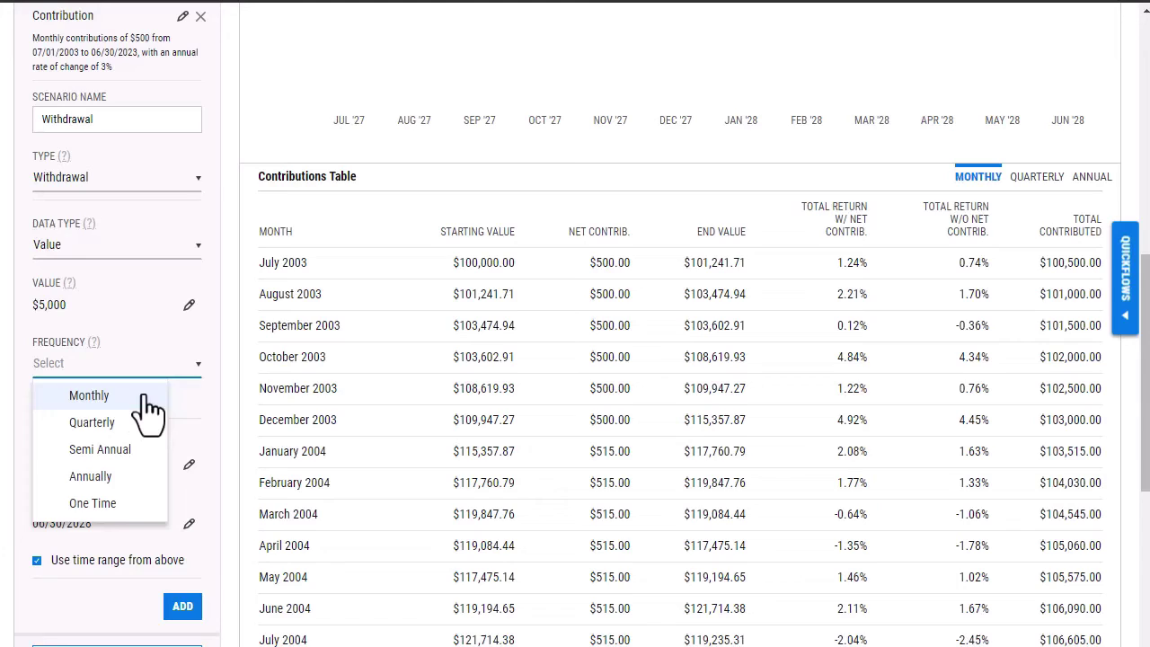
click(142, 396)
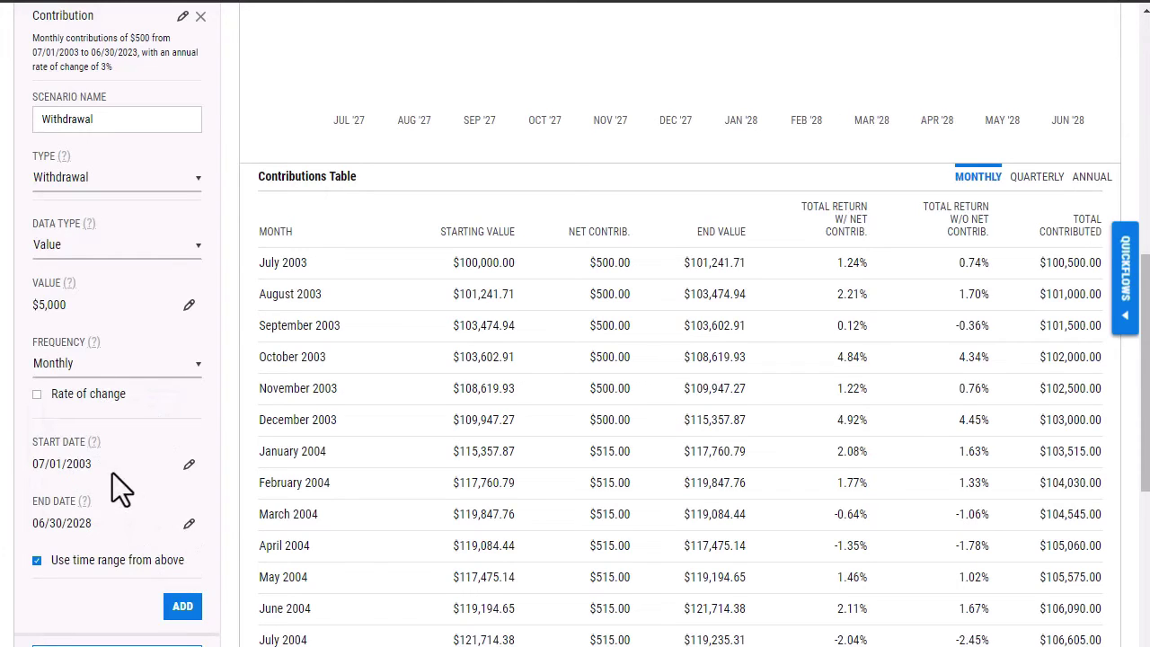
drag(45, 464, 86, 463)
click(188, 466)
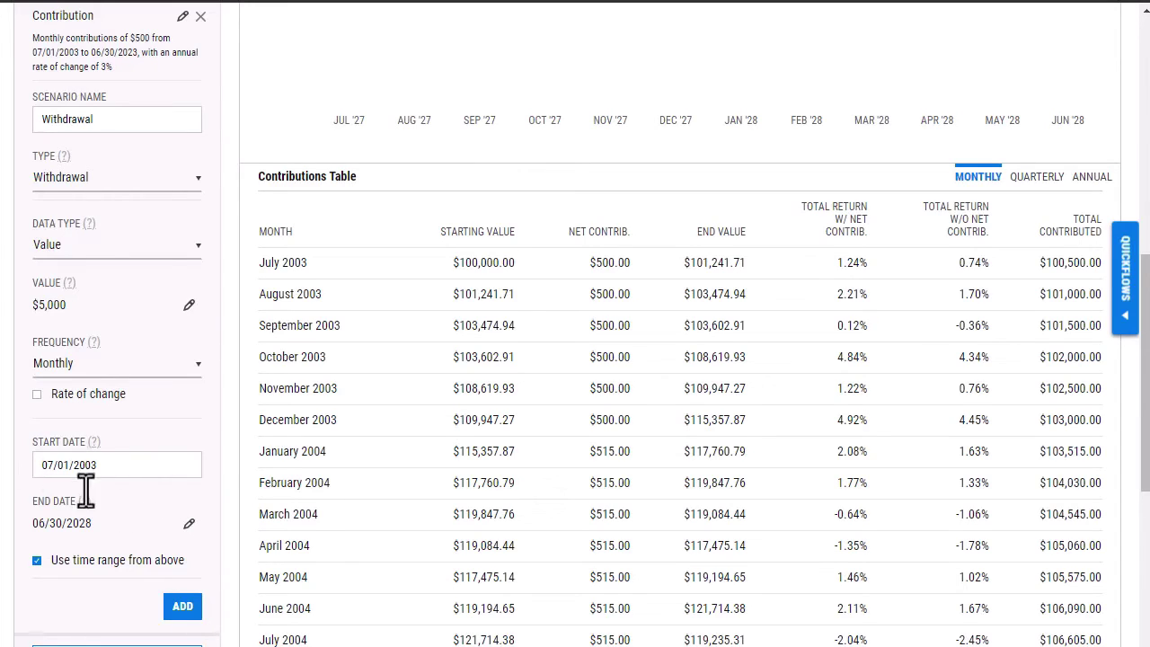
key(Return)
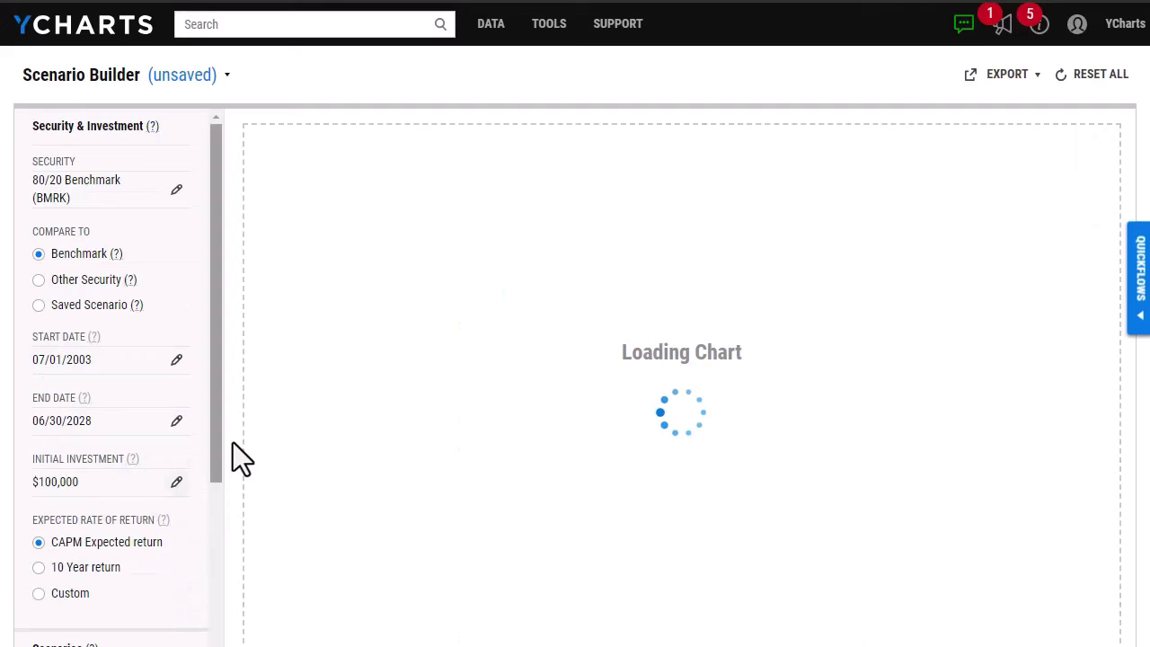
Recalculate the projection chart with the current scenarios
scroll(215, 485, down, 1)
drag(223, 528, 226, 632)
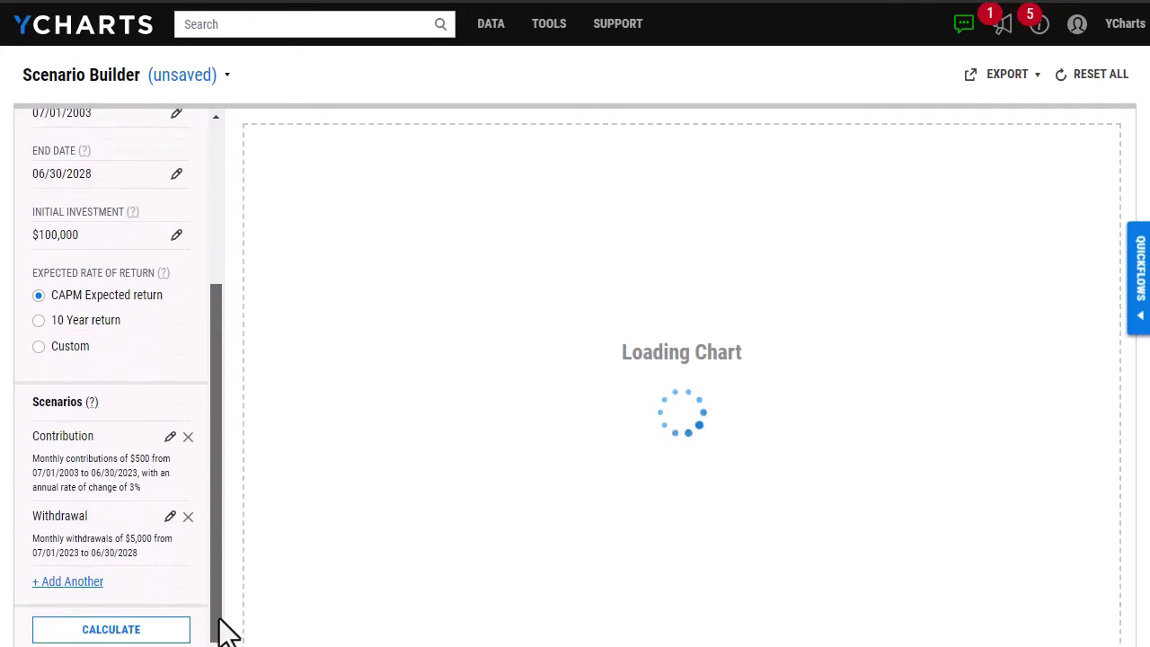
click(134, 632)
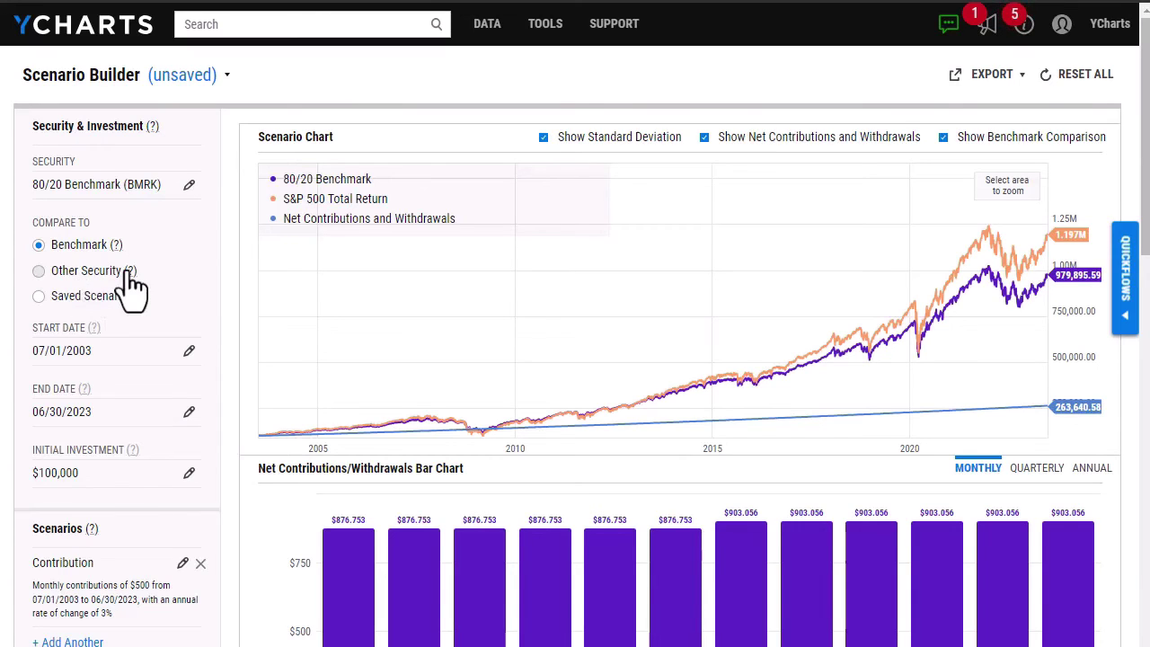
Compare against Other Security, the 20/80 Benchmark, and review the updated chart and table
click(52, 274)
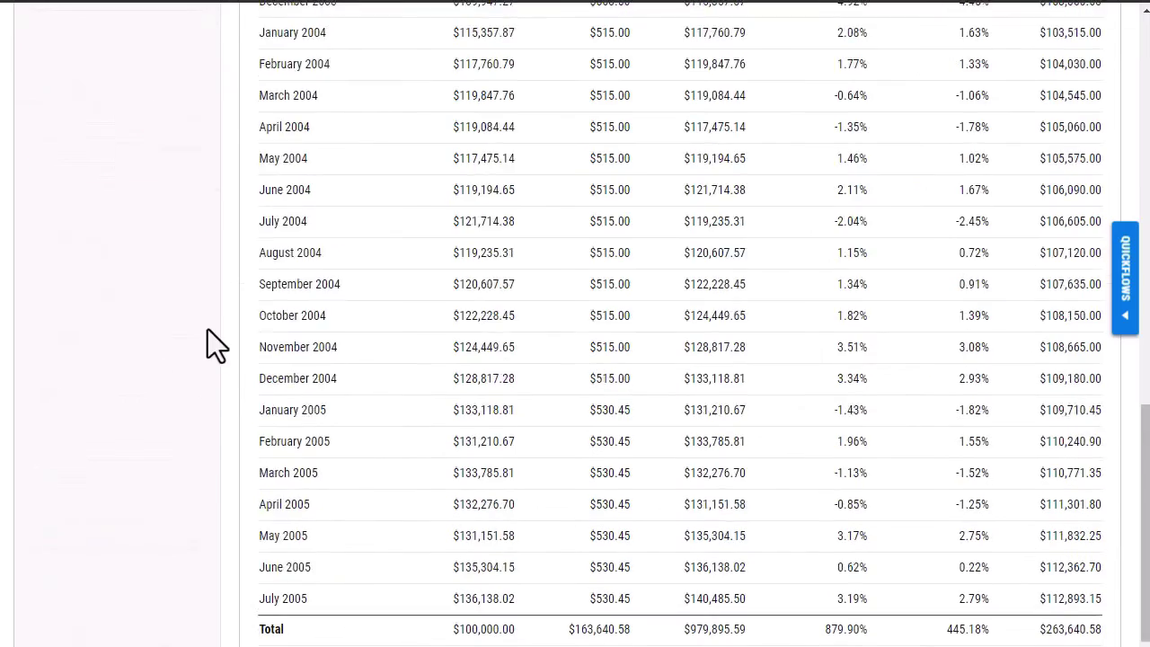
scroll(151, 348, up, 15)
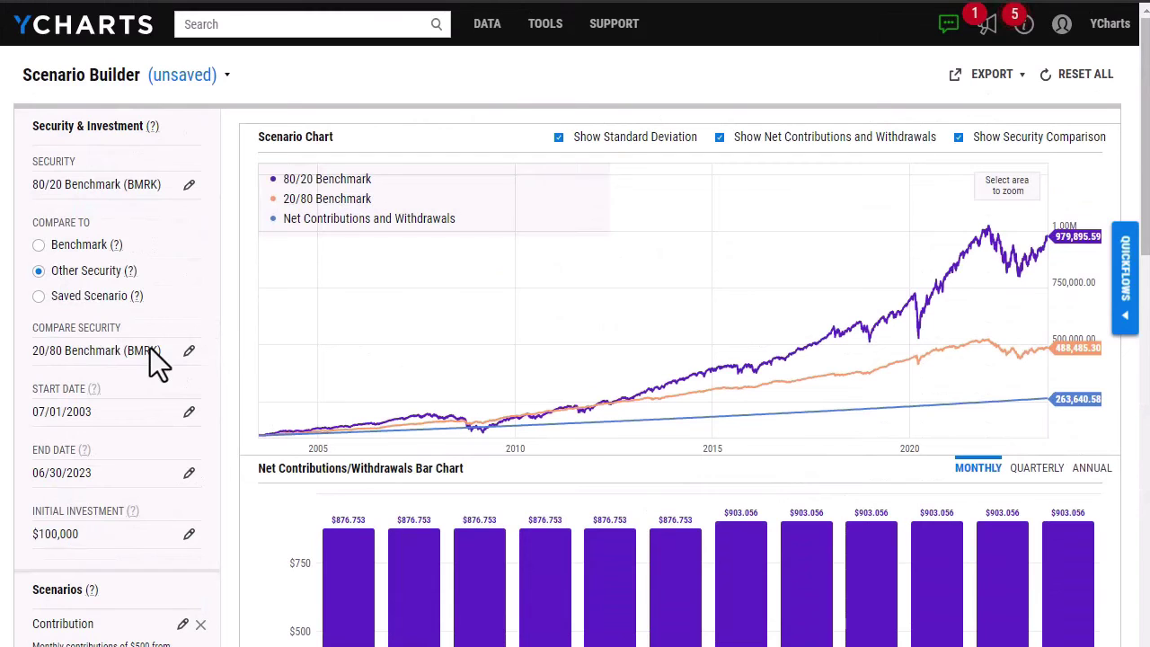
scroll(1145, 203, down, 1)
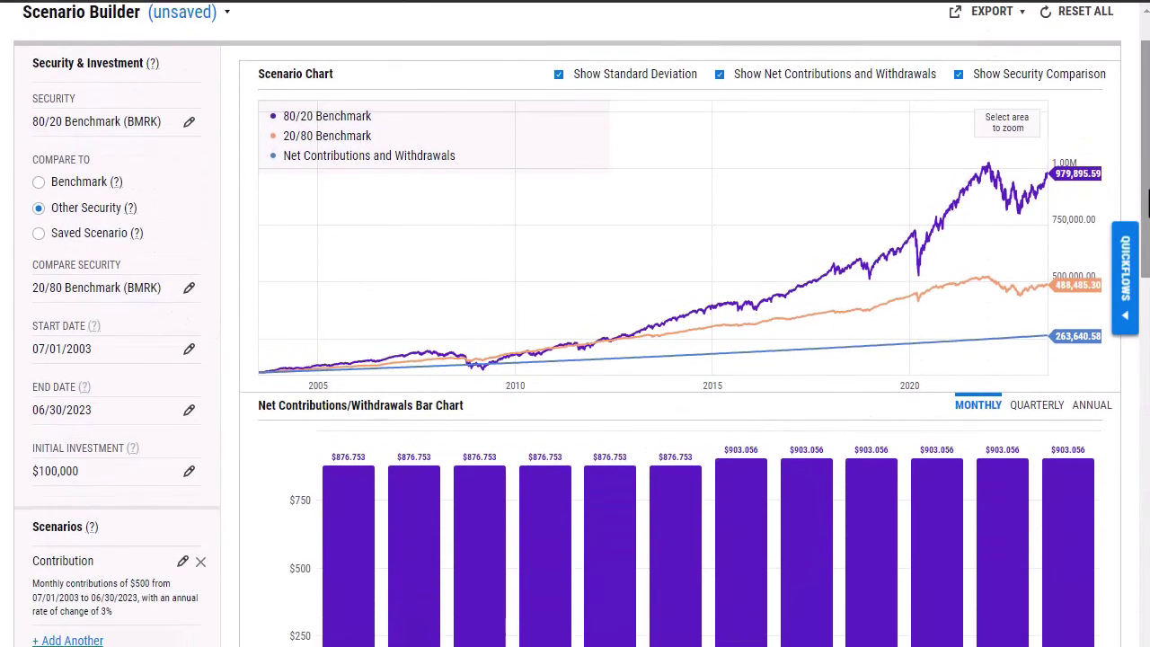
scroll(1147, 202, down, 1)
scroll(463, 396, up, 2)
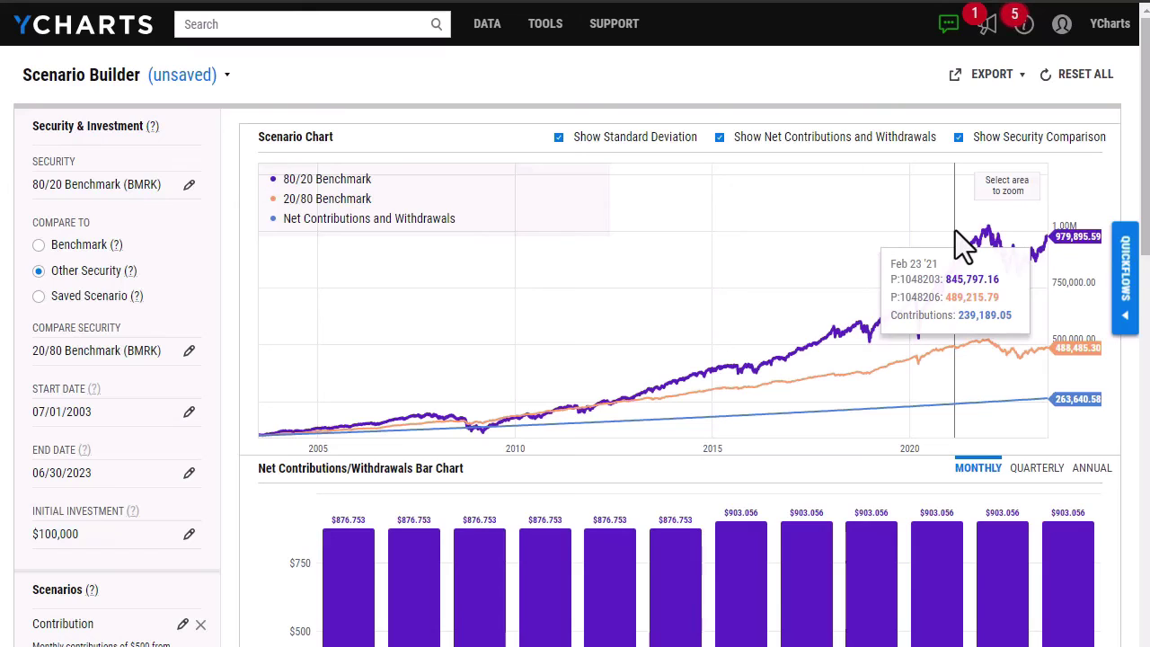
Download the scenario comparison as a PDF report titled 'Scenario Builder'
click(1008, 81)
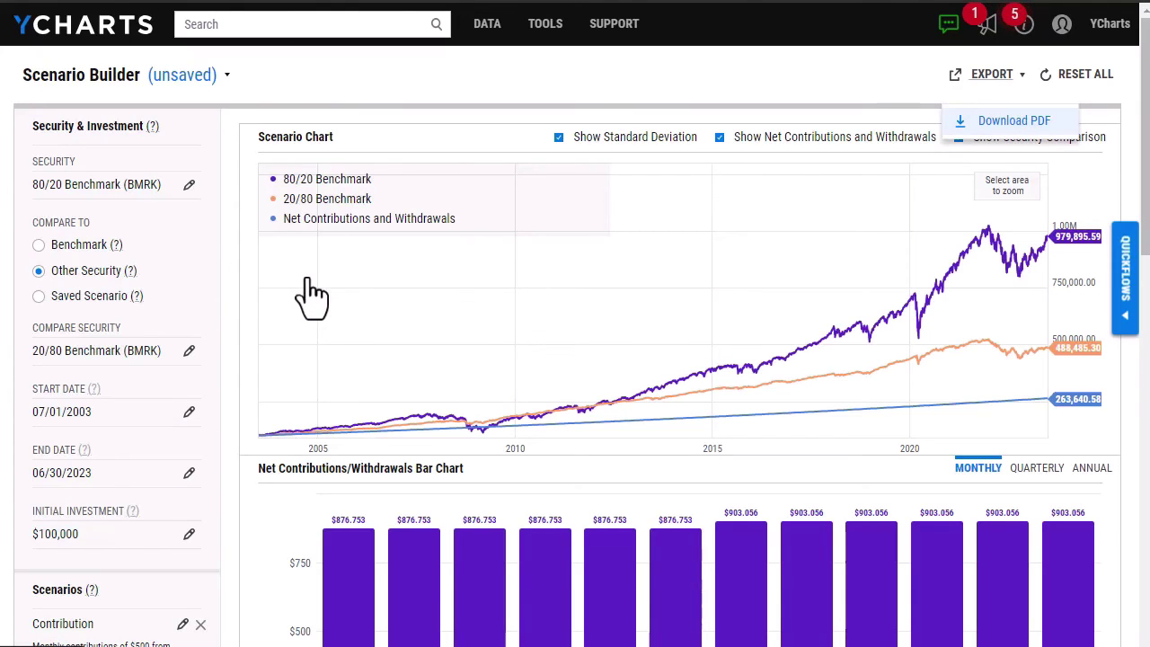
click(1014, 121)
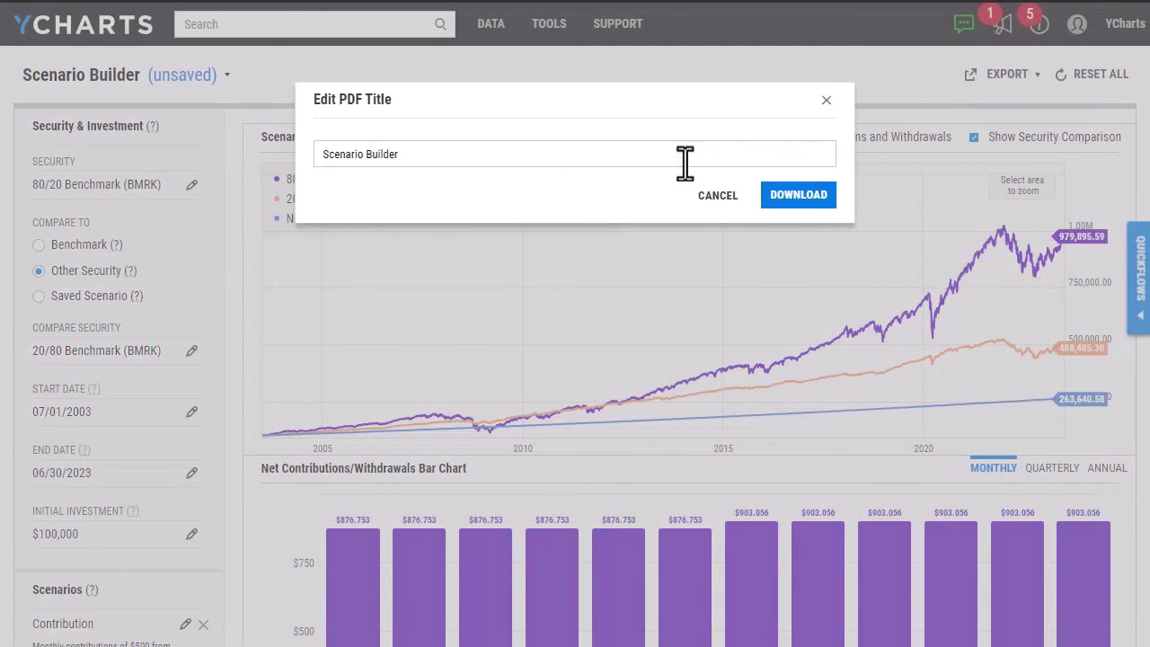
click(802, 199)
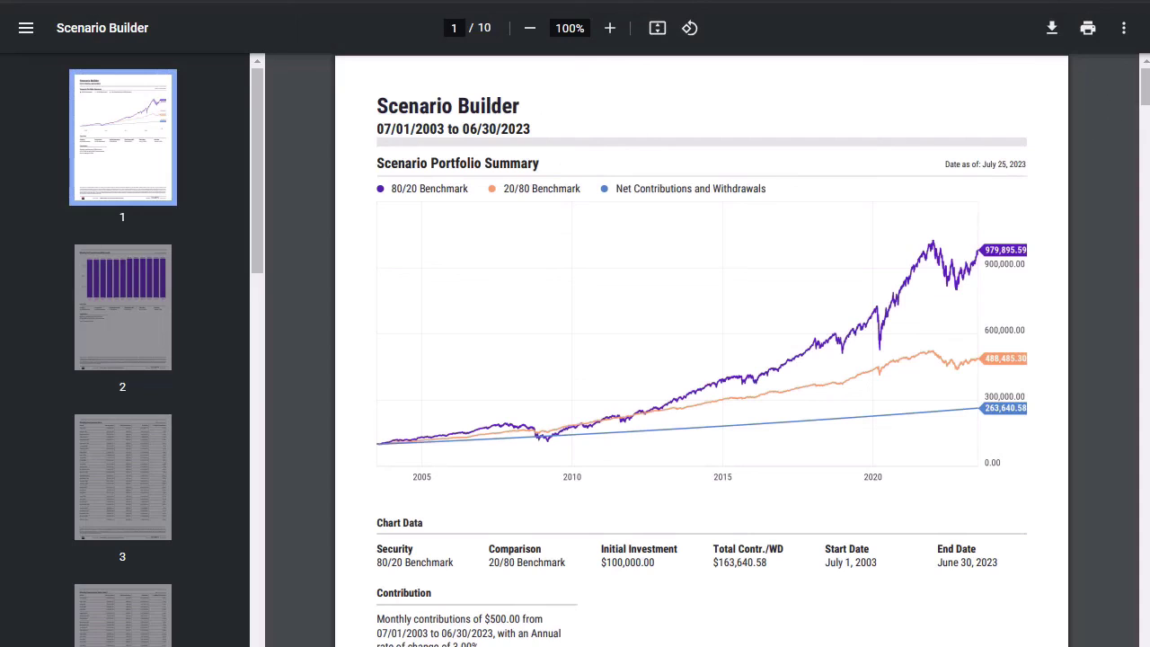
Scroll the PDF to page 3's monthly table covering 2004 to 2006
scroll(1147, 108, down, 1)
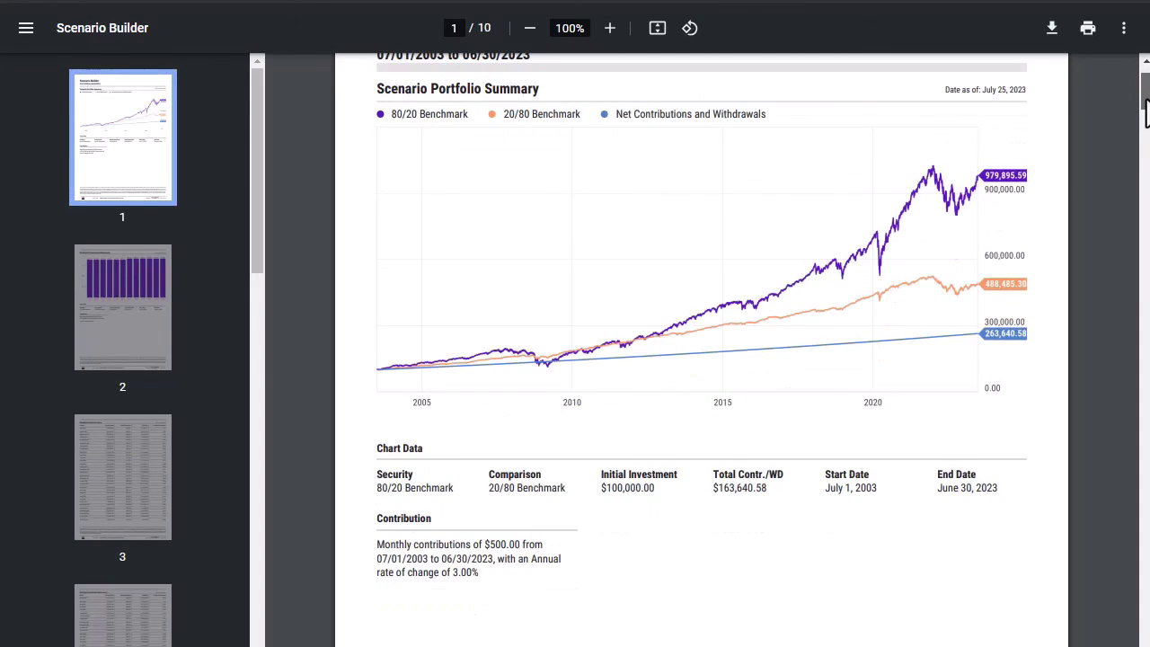
drag(1146, 101, 1146, 251)
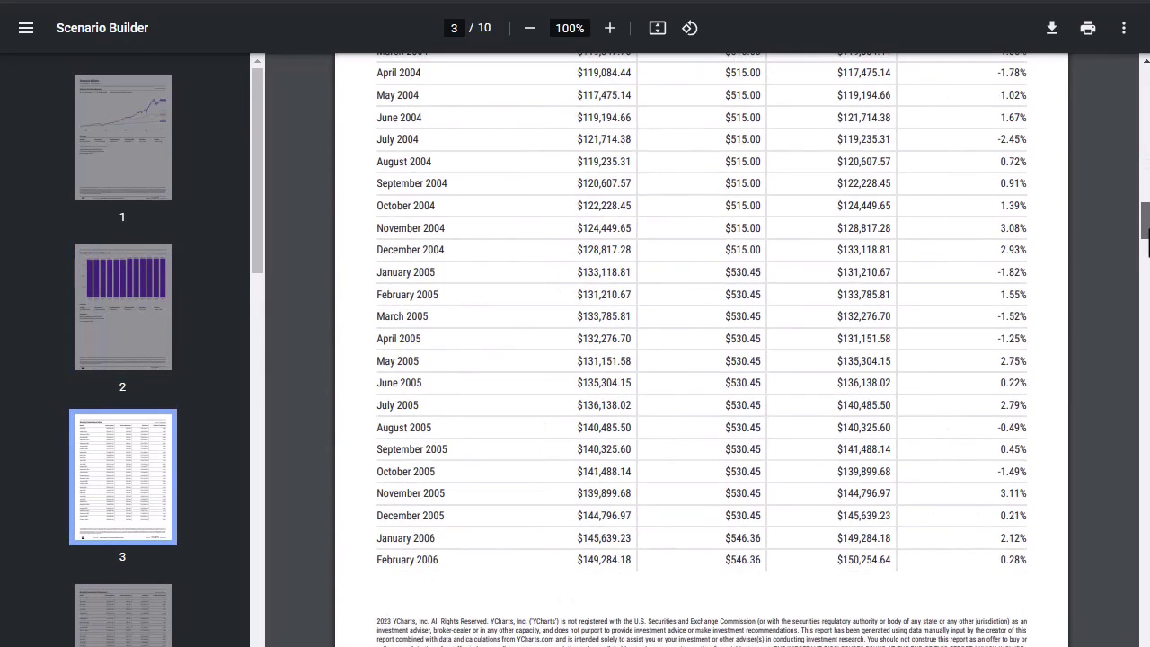